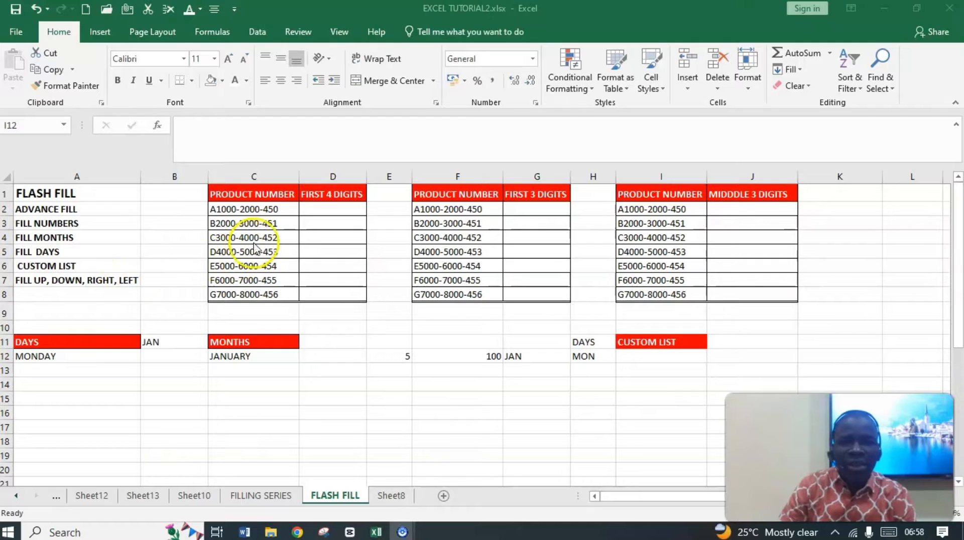
Enter 1000 in D2 as the pattern and Flash Fill the rest of the FIRST 4 DIGITS column
click(322, 207)
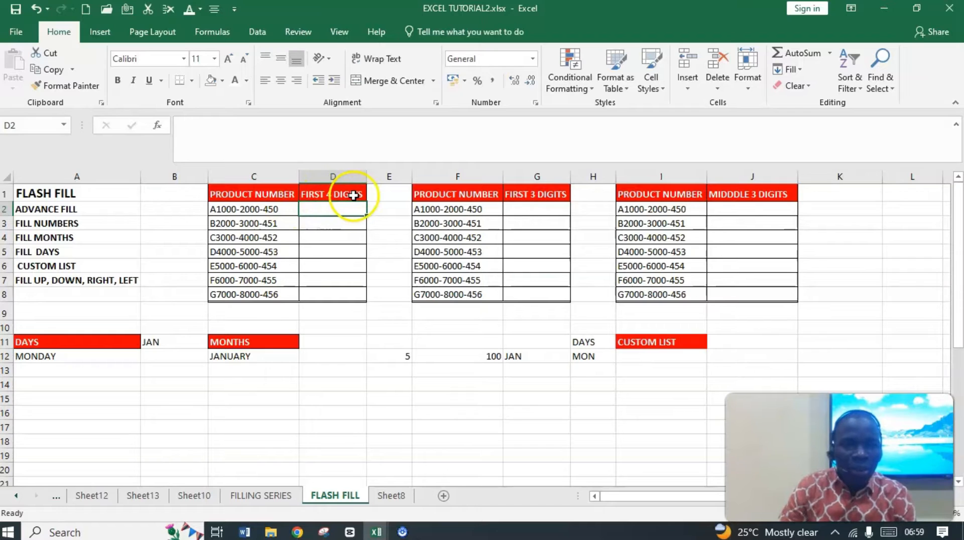
click(334, 209)
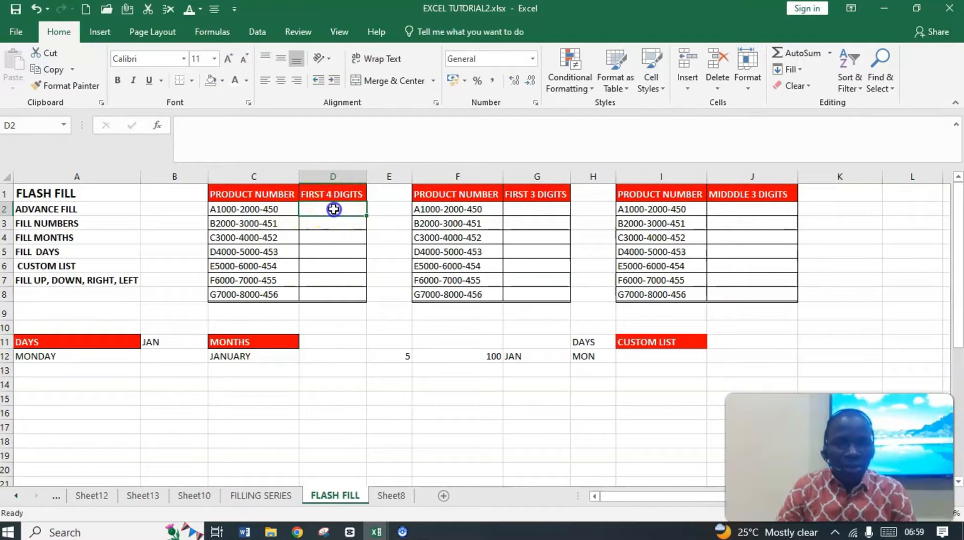
text(1000)
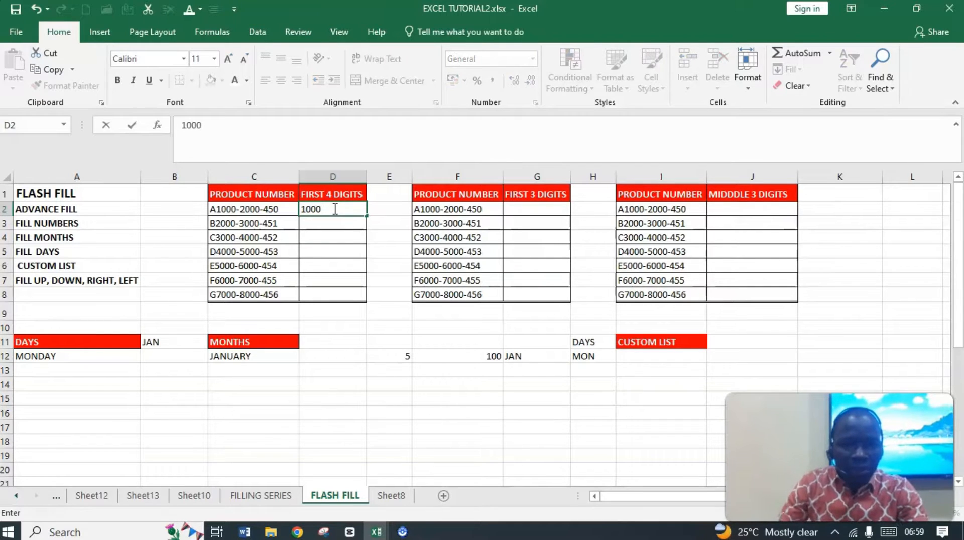
click(322, 222)
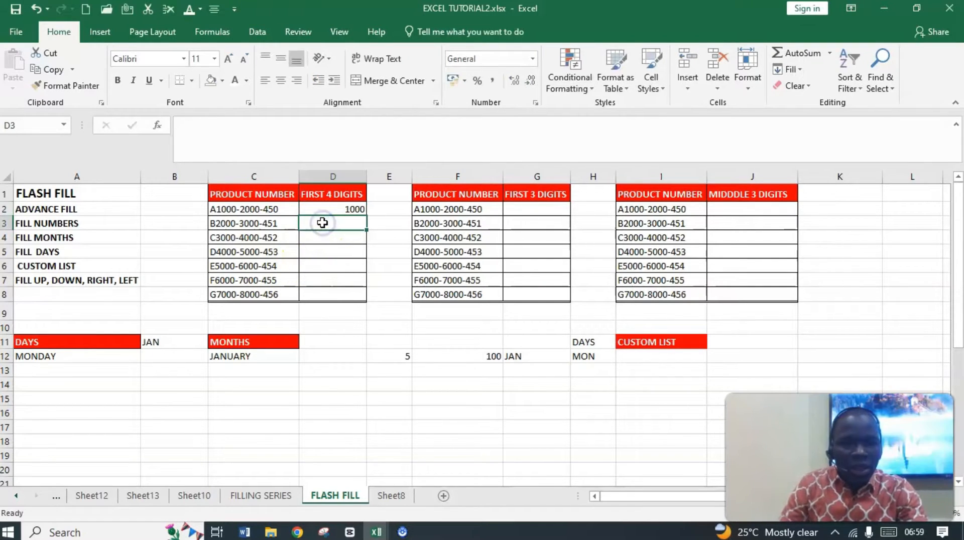
key(ctrl+e)
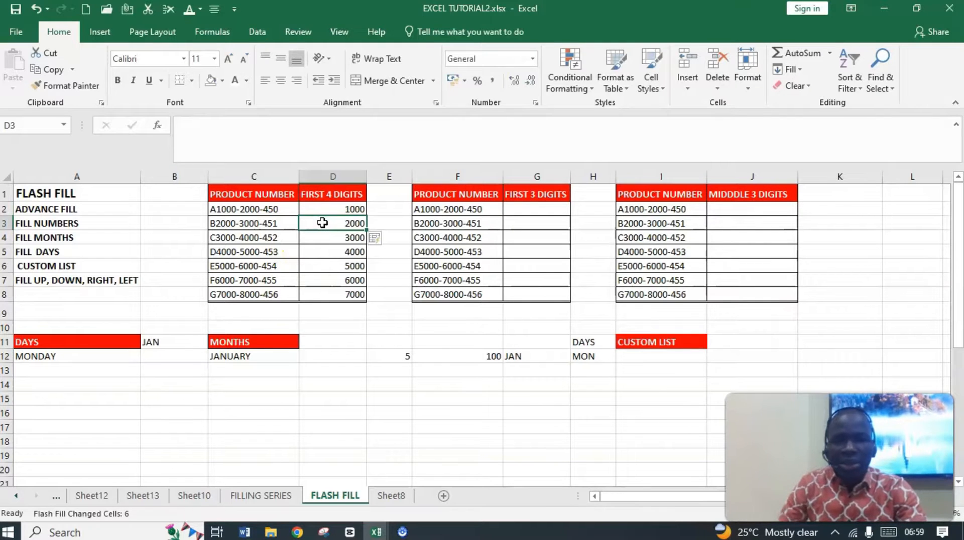
Enter 100 in G2 as the pattern and Flash Fill the rest of the FIRST 3 DIGITS column
click(520, 207)
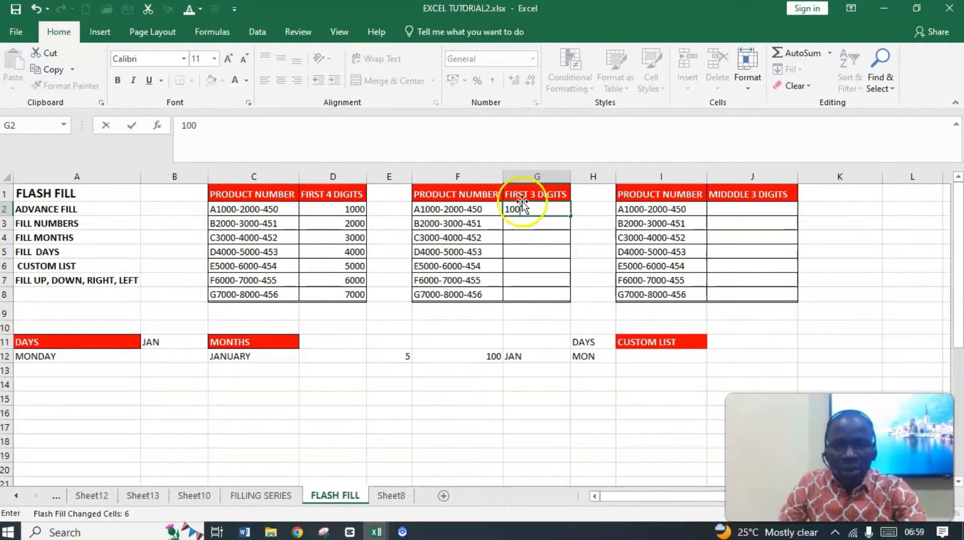
click(535, 225)
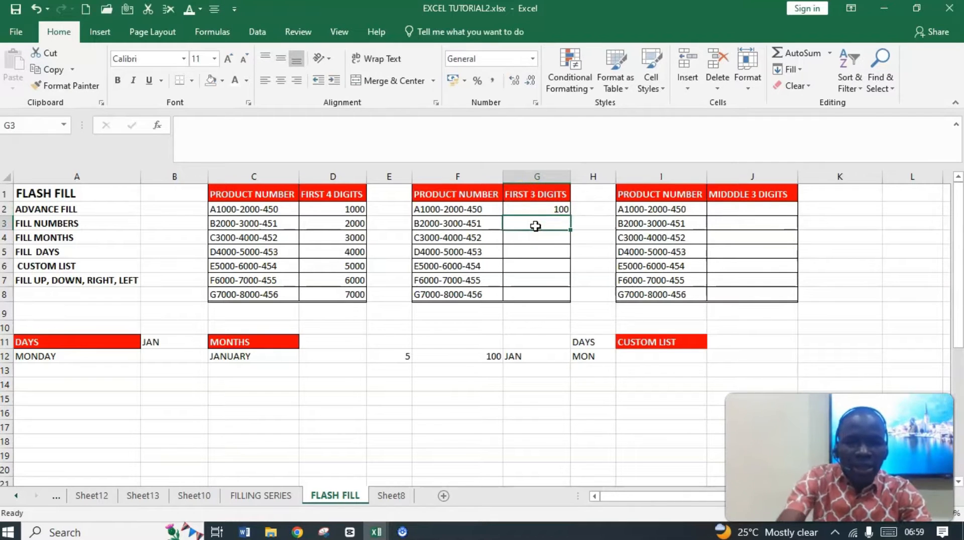
key(ctrl+e)
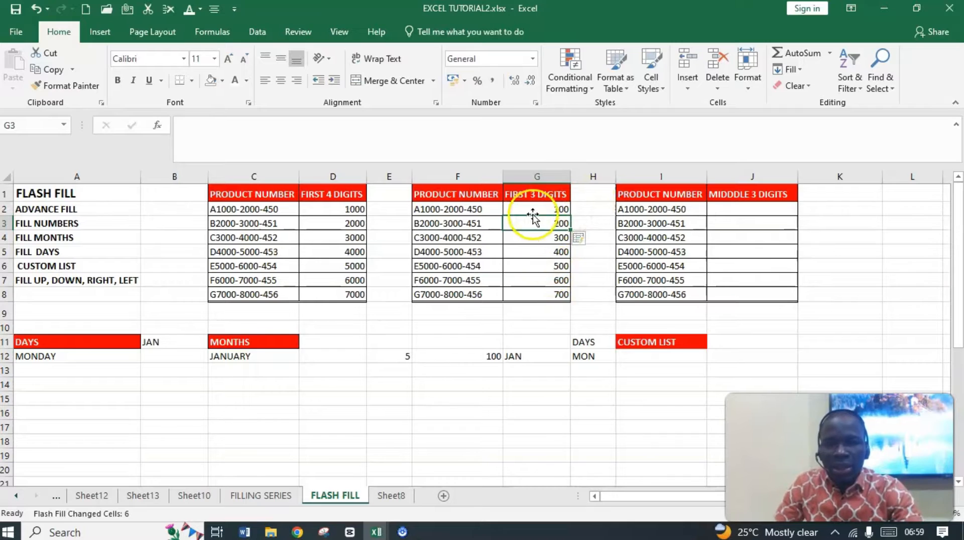
Enter 200 in J2 as the pattern and Flash Fill the rest of the middle 3 digits column
click(746, 212)
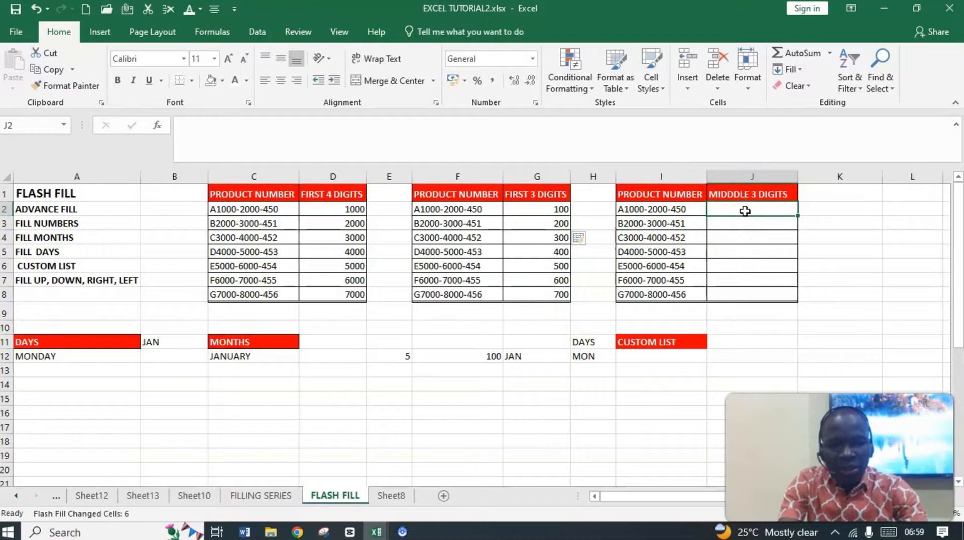
text(3)
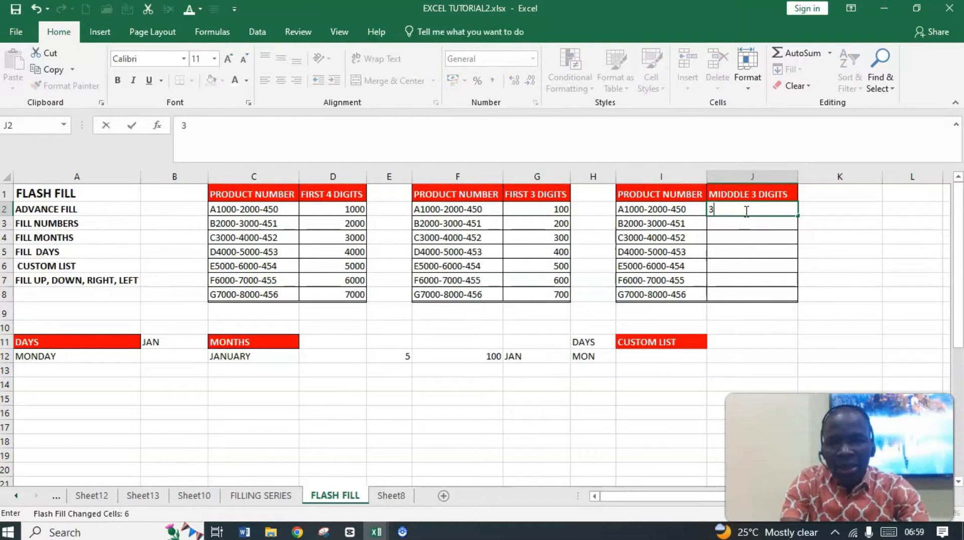
text(00)
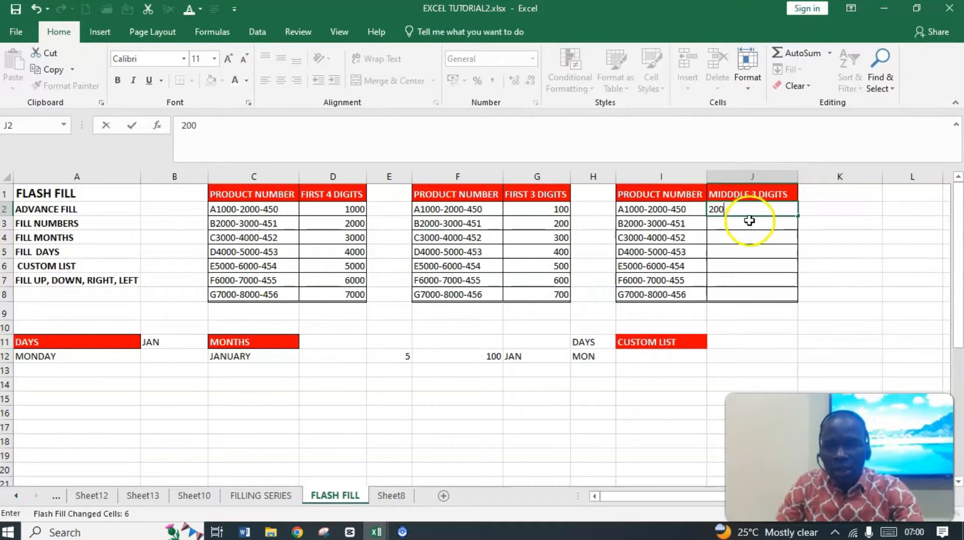
click(749, 224)
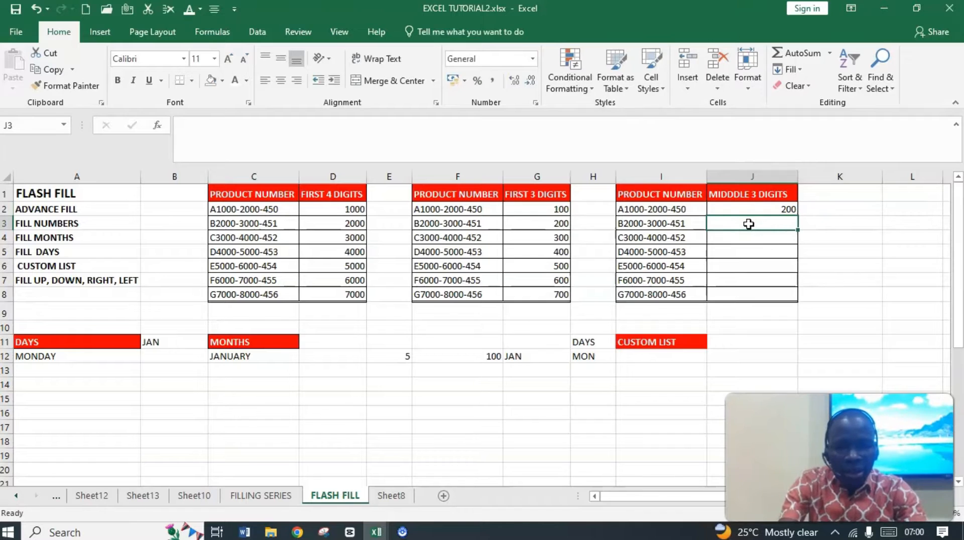
key(ctrl+e)
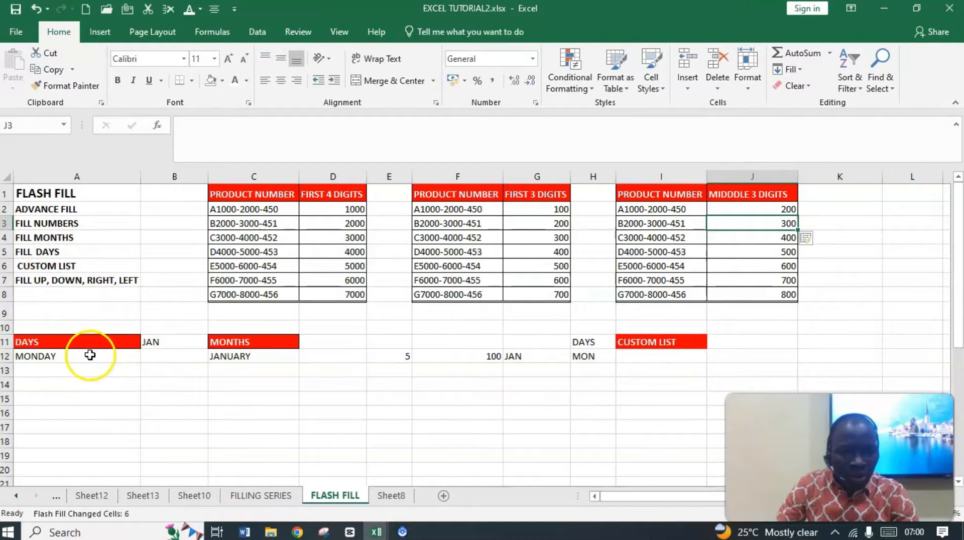
Extend the month series from JANUARY in C12 down to NOVEMBER in C22
click(254, 357)
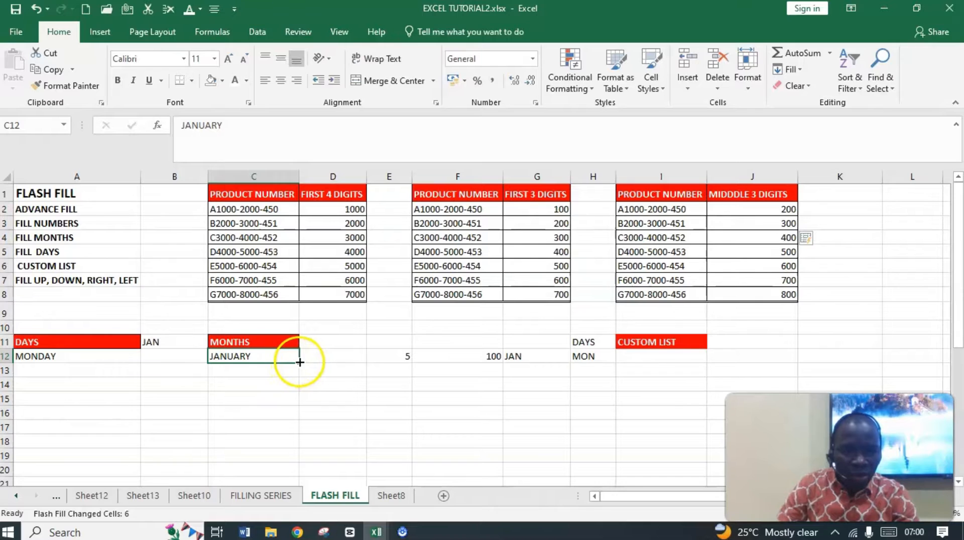
mouse_move(299, 362)
mouse_down()
mouse_move(282, 512)
mouse_move(286, 363)
mouse_up()
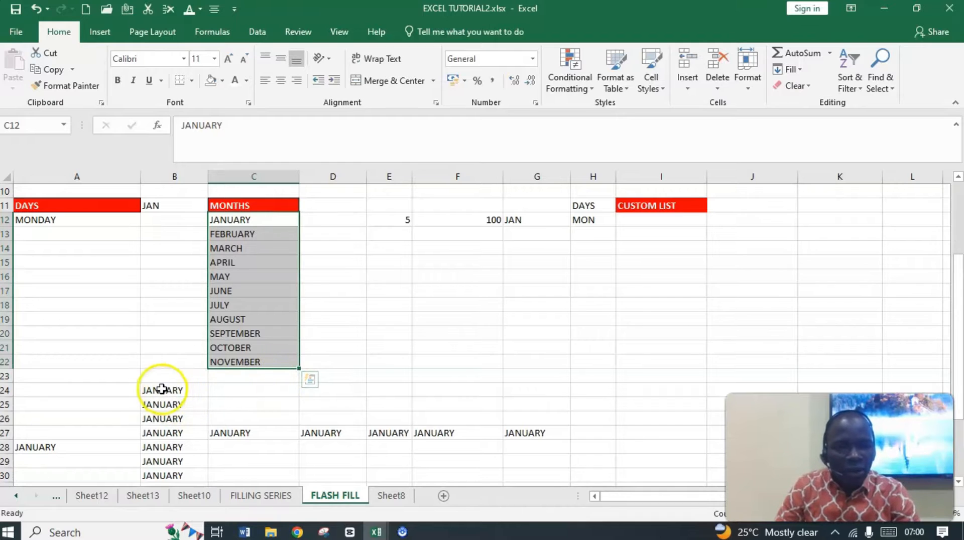
Clear the leftover JANUARY entries below the months list, in B24:G30, B30:B37 and A28
drag(162, 388, 521, 477)
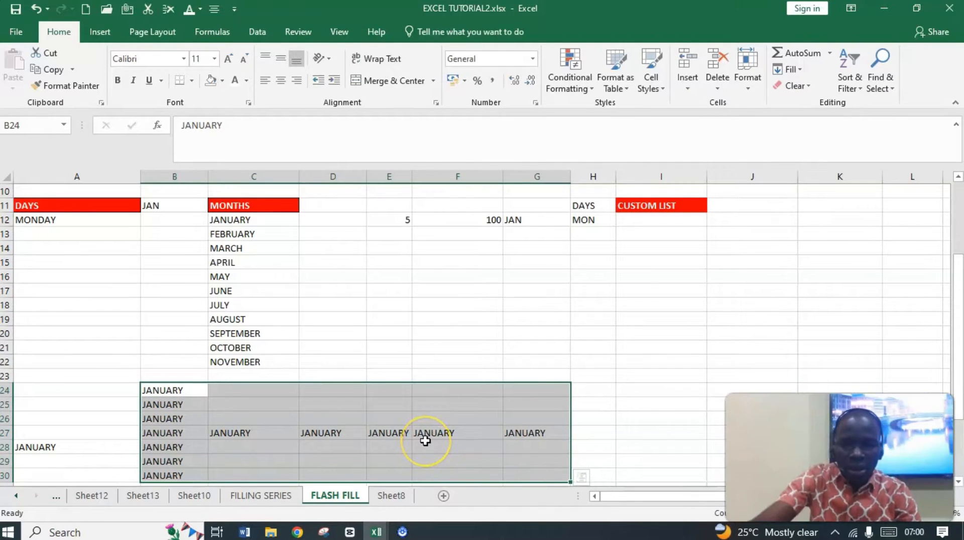
key(Delete)
scroll(420, 439, up, 1)
scroll(303, 420, down, 3)
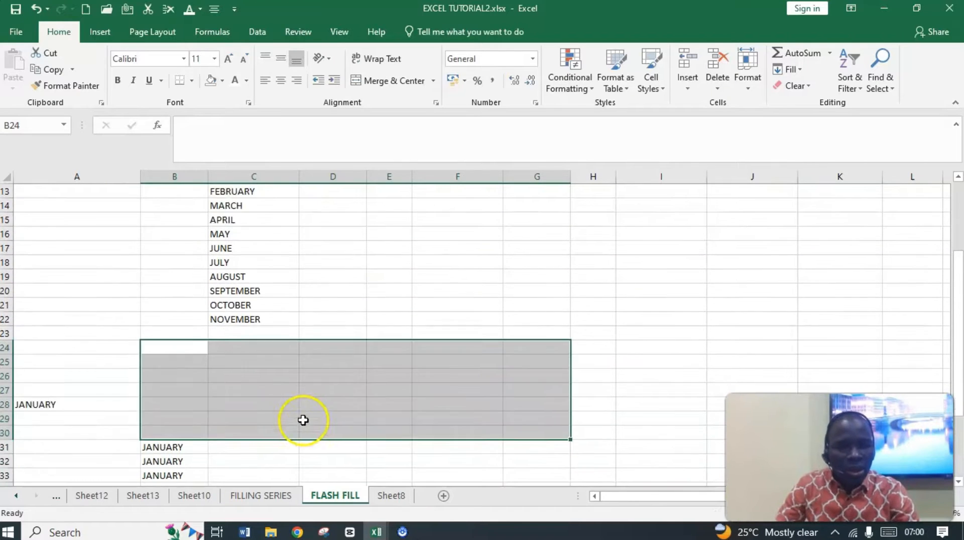
click(151, 380)
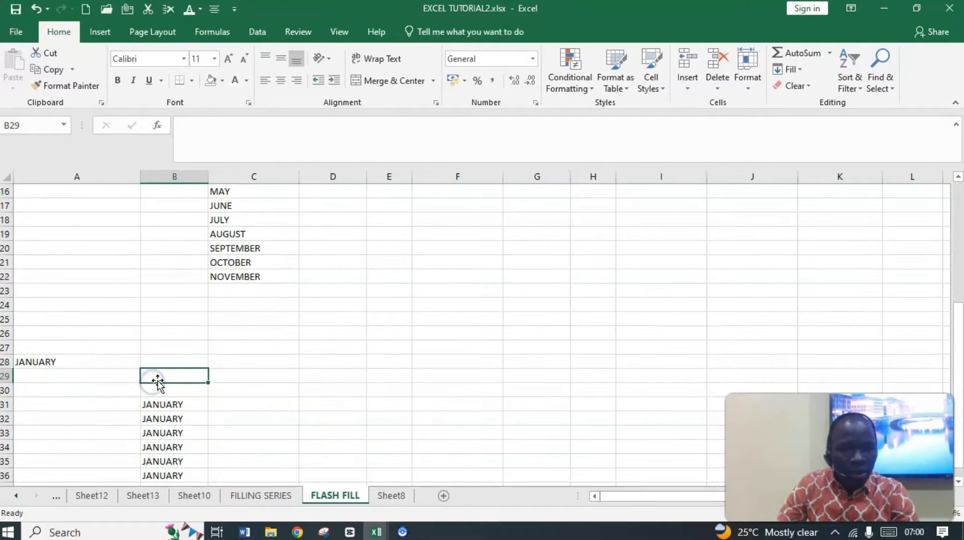
drag(158, 387, 168, 457)
key(Delete)
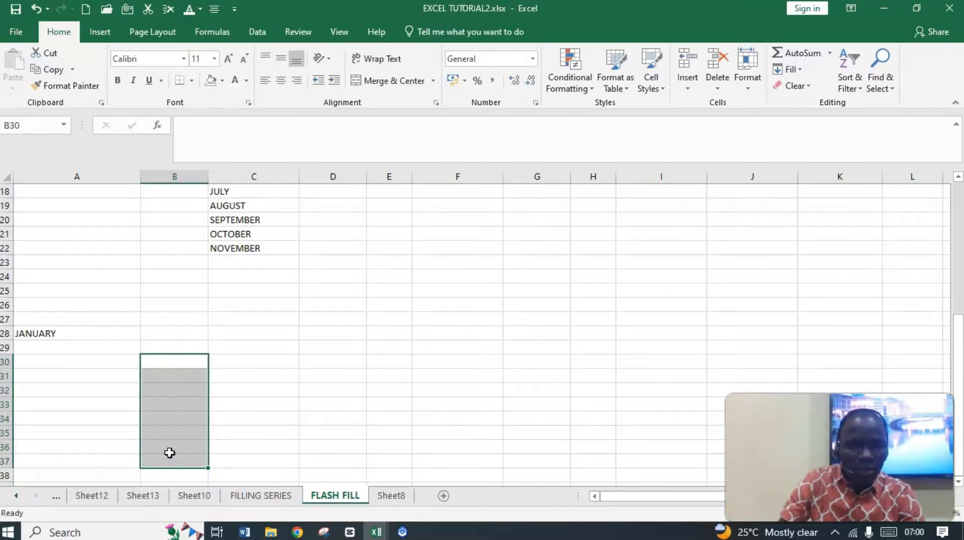
click(25, 333)
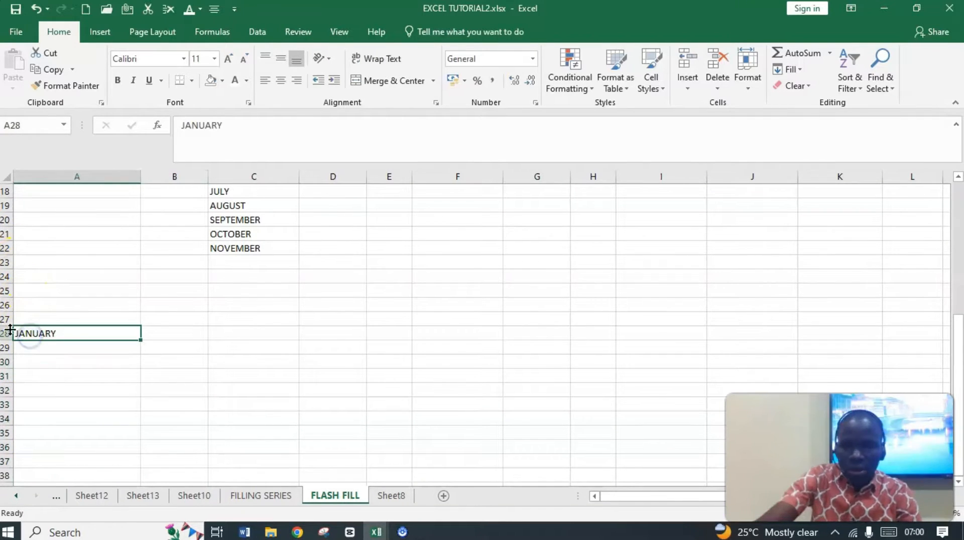
key(Delete)
Extend the day series from MONDAY in A12 down to SUNDAY in A18
scroll(126, 381, up, 6)
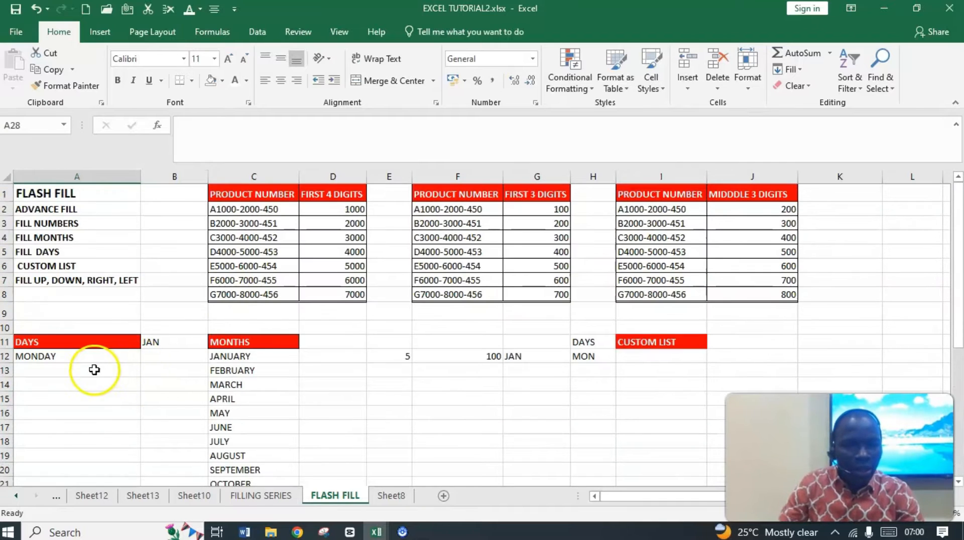
click(73, 369)
click(77, 358)
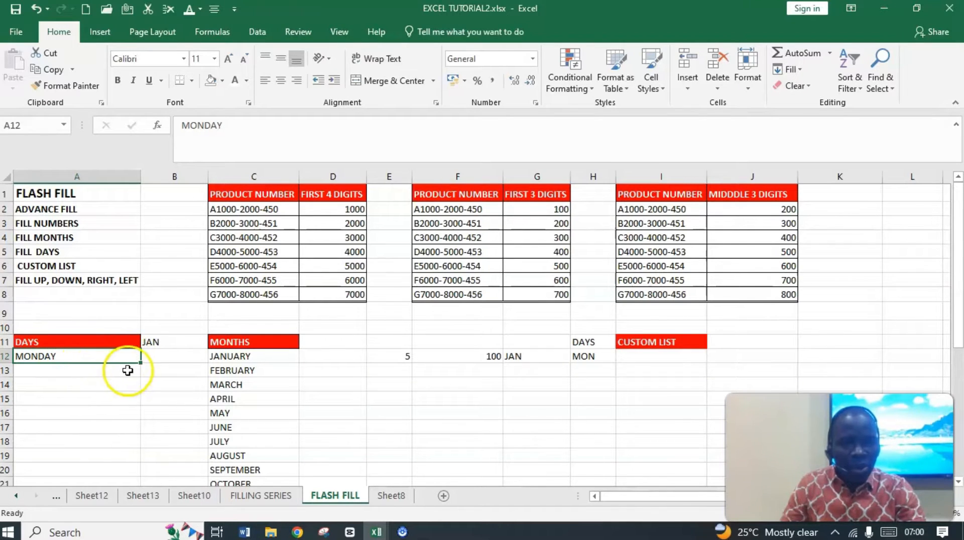
drag(142, 367, 143, 332)
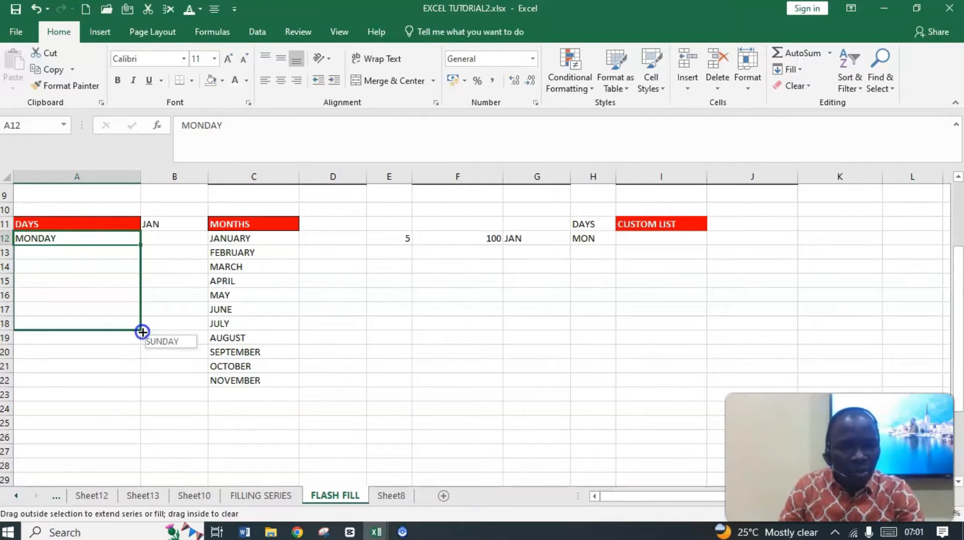
drag(142, 338, 144, 336)
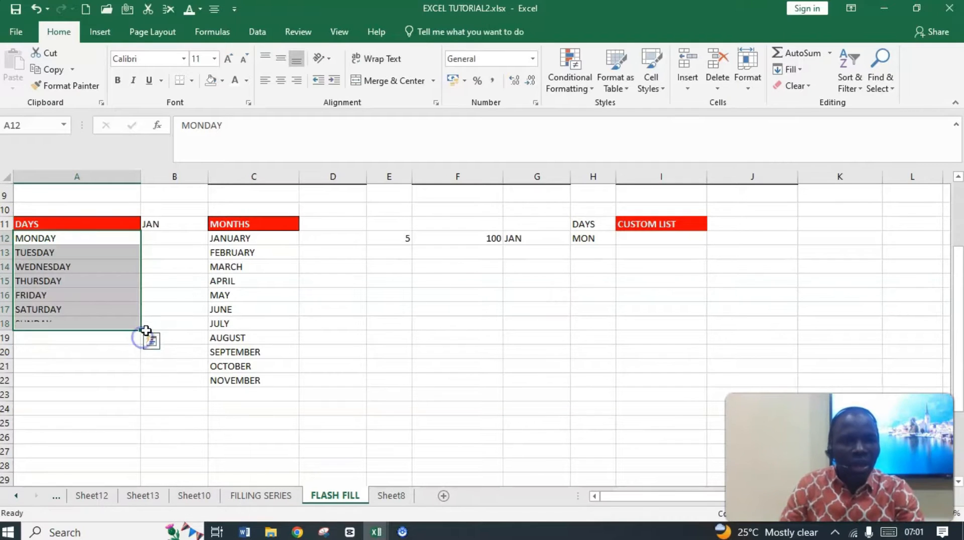
Extend the abbreviated month series from JAN in B11 down to DEC in B22
click(166, 239)
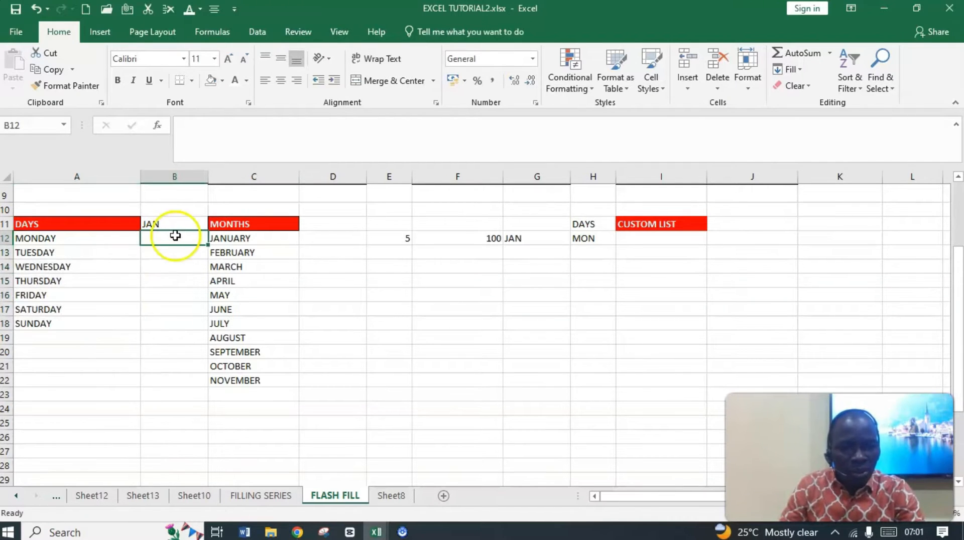
scroll(175, 236, up, 2)
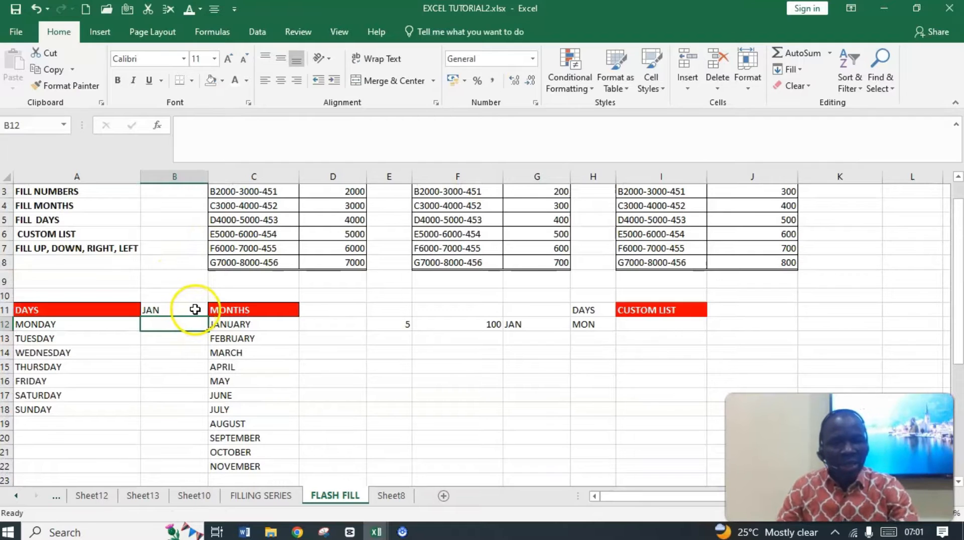
click(163, 311)
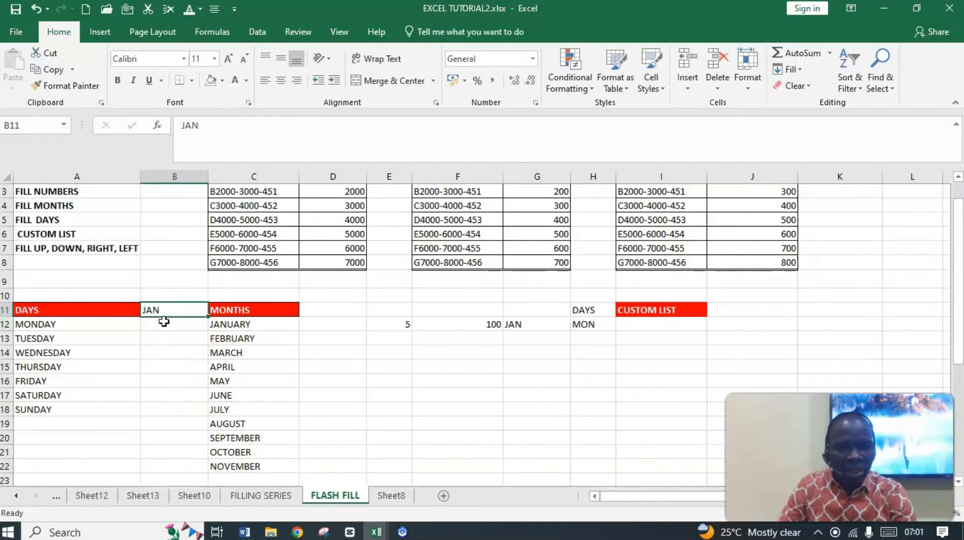
click(166, 326)
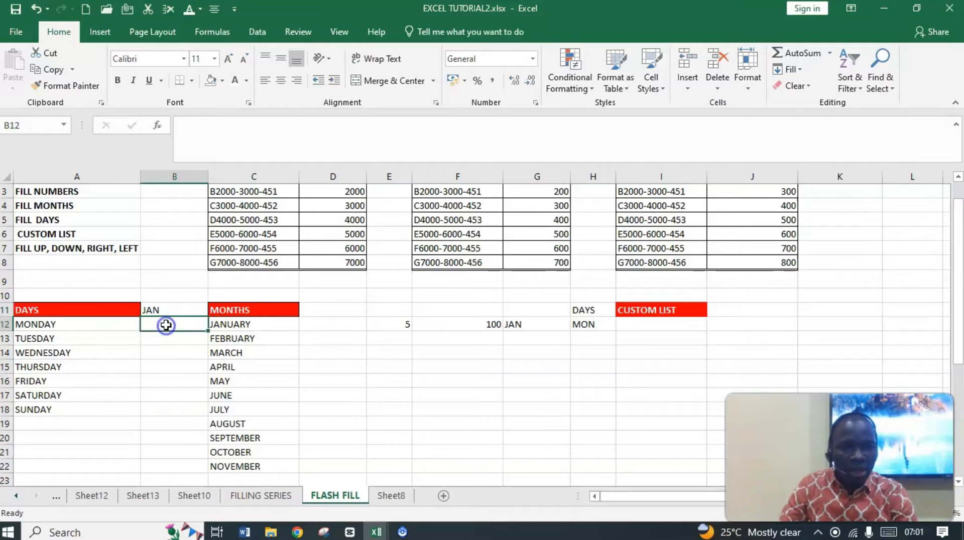
click(167, 308)
drag(205, 318, 193, 401)
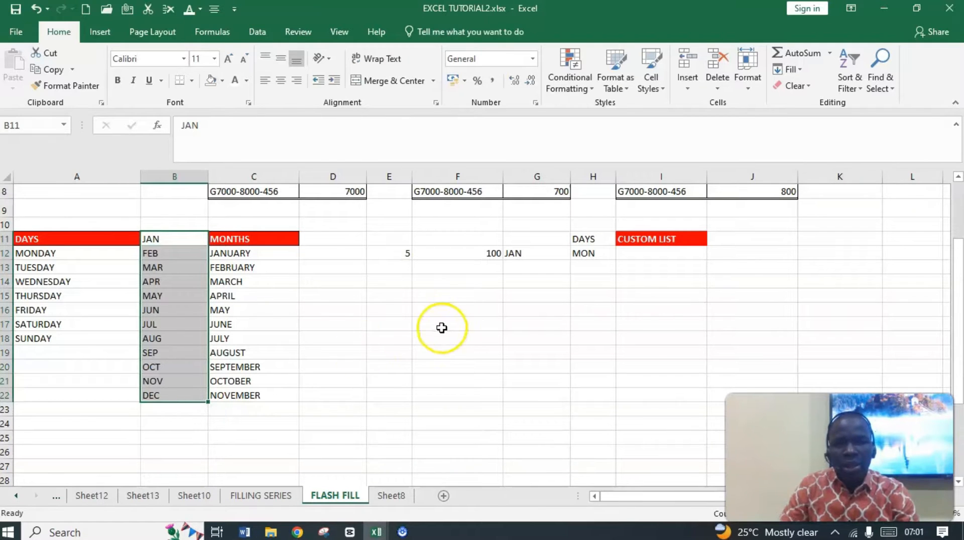
Fill the value 5 from E12 down to E22
scroll(455, 325, up, 3)
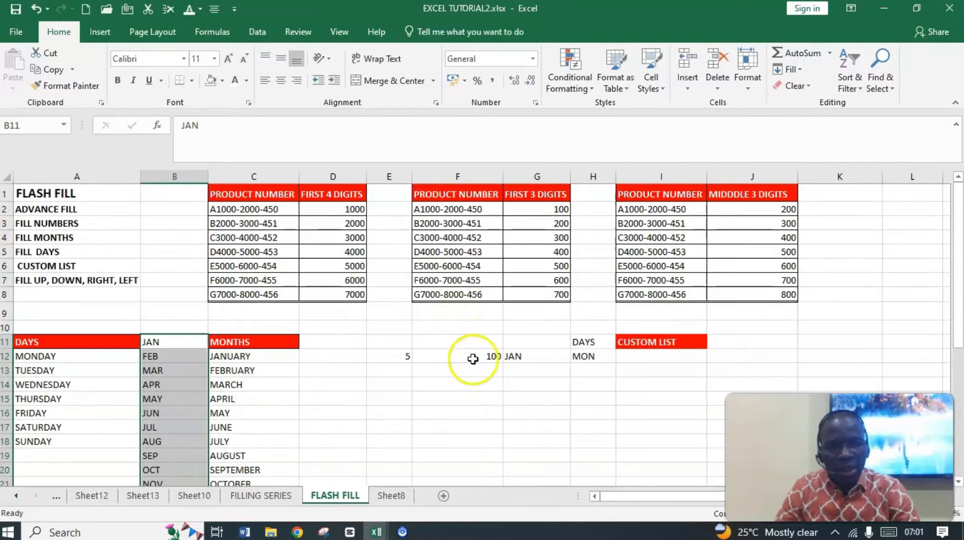
click(406, 354)
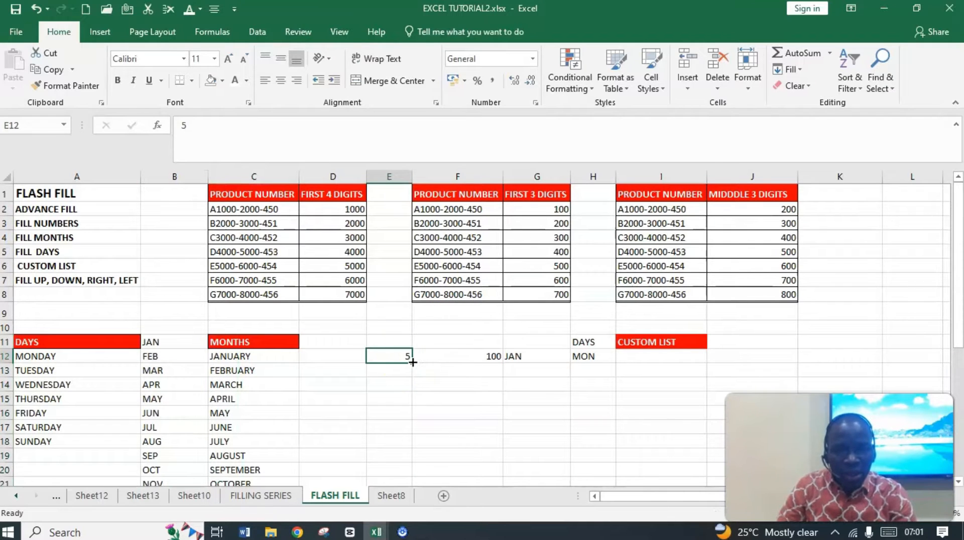
drag(412, 362, 421, 333)
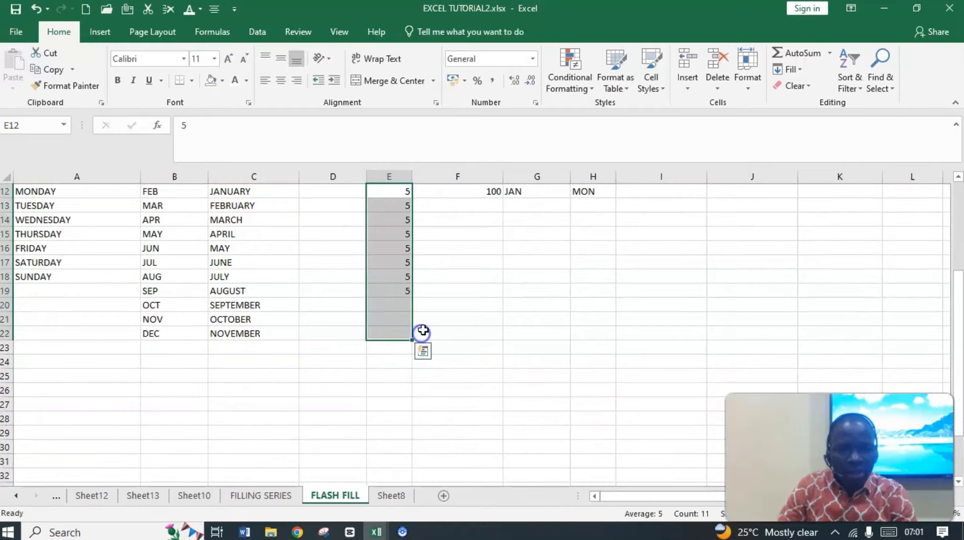
Enter 200 in F13 below the 100, and extend the number series from F12:F13 down to 1100 in F22
scroll(435, 312, up, 3)
click(480, 329)
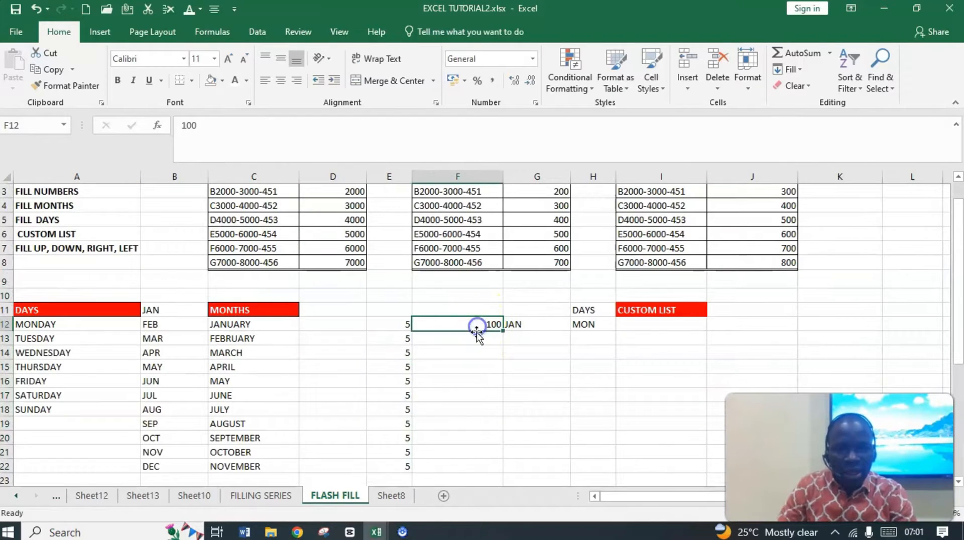
click(477, 338)
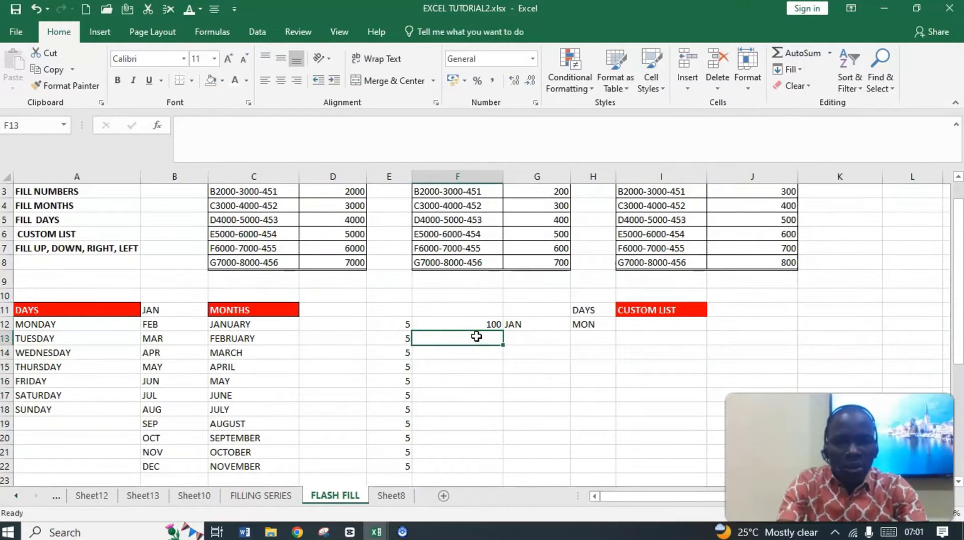
text(200)
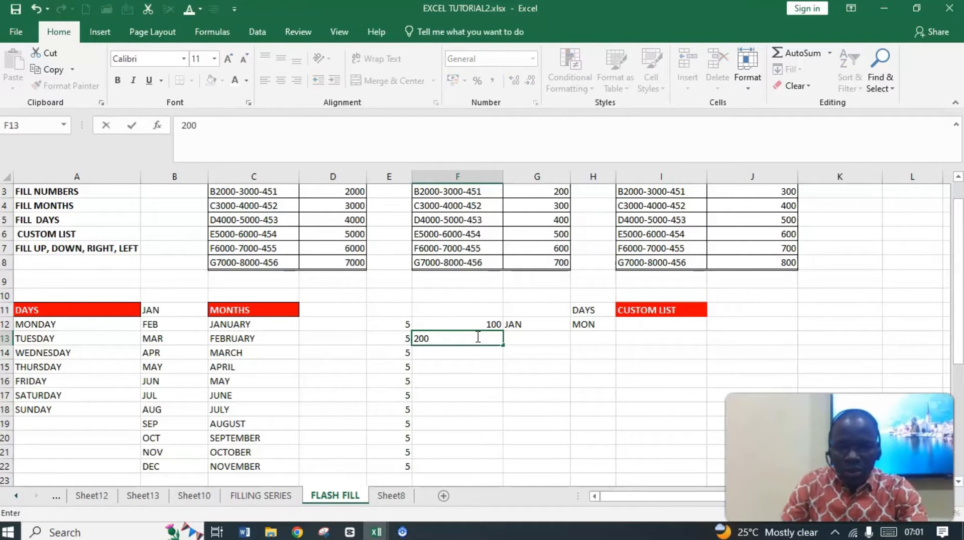
click(534, 339)
drag(477, 327, 476, 338)
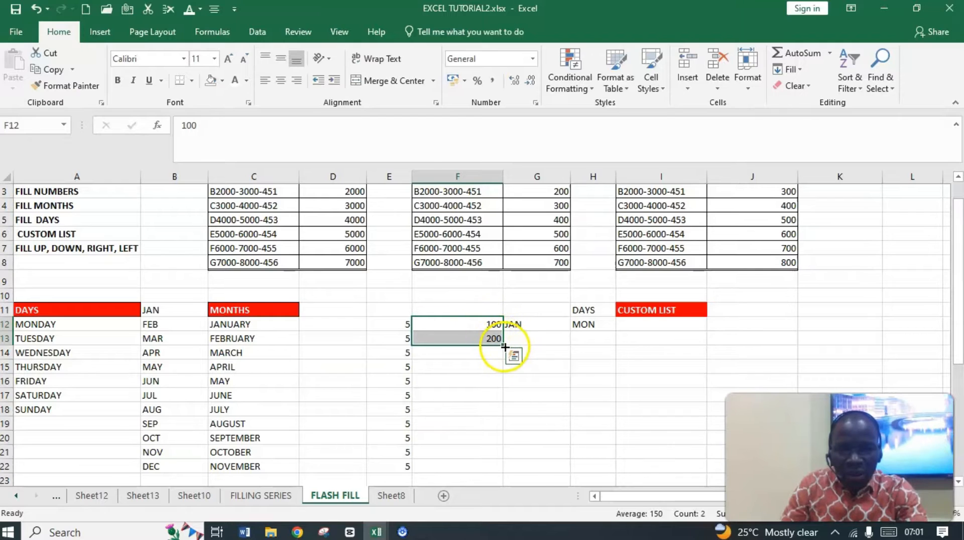
drag(504, 346, 498, 474)
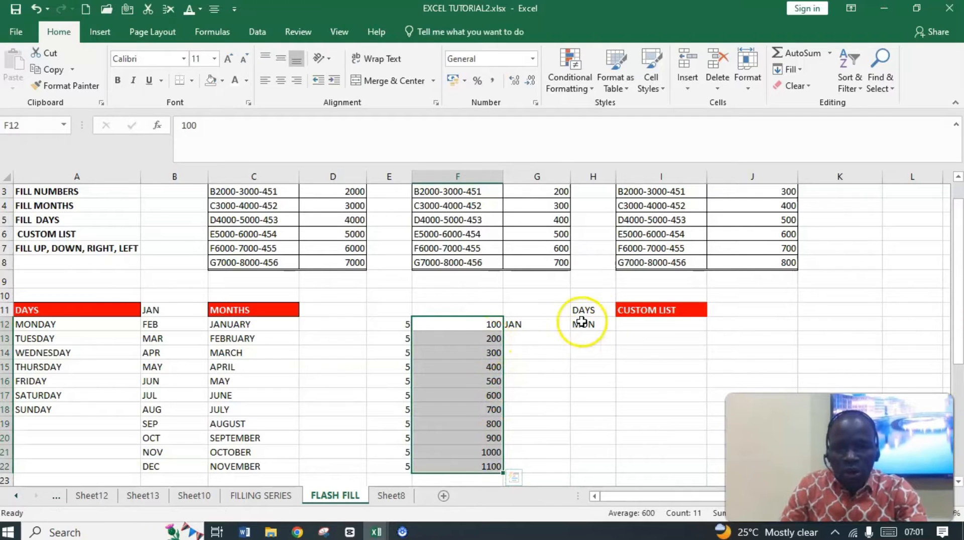
Extend the abbreviated month series from JAN in G12 down to NOV in G22
click(535, 330)
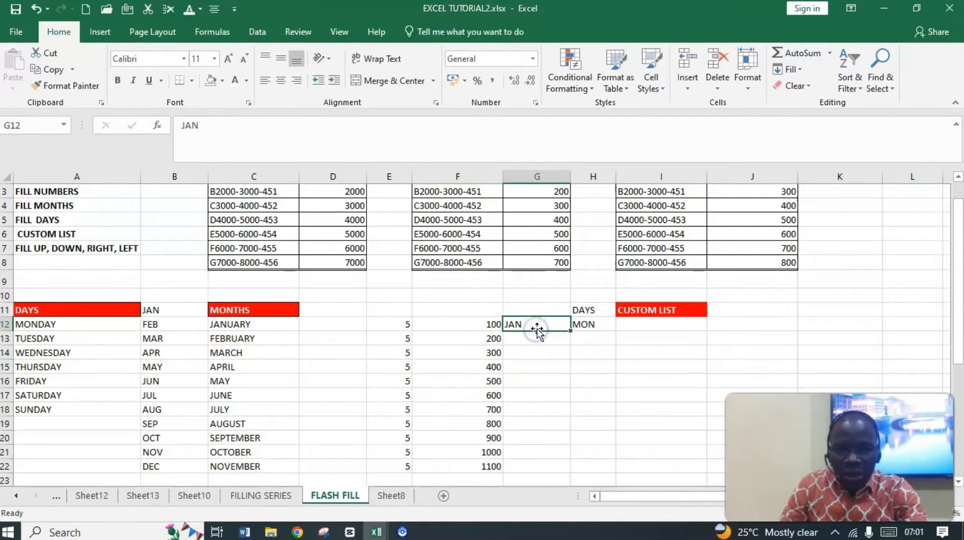
click(545, 326)
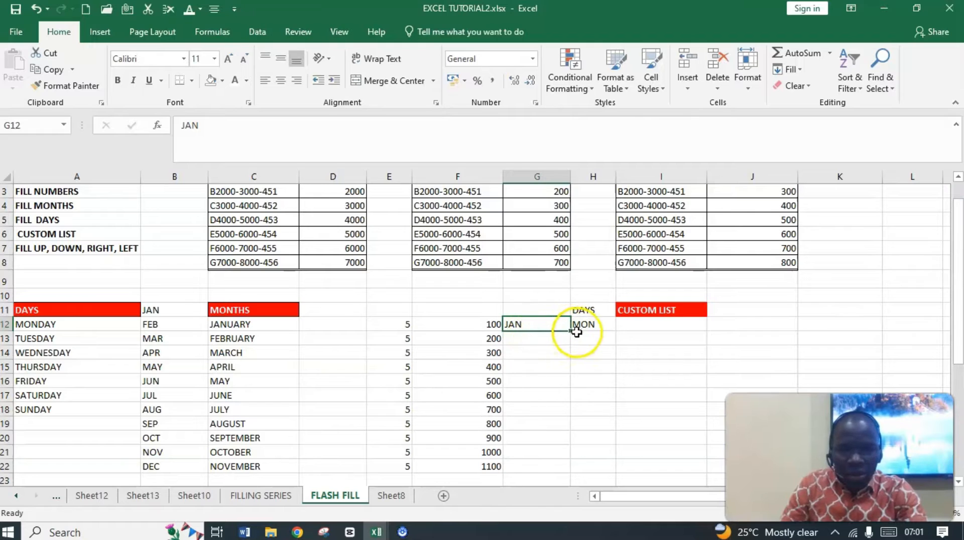
drag(570, 331, 565, 472)
Extend the abbreviated day series from MON in H12 down to THU in H22
click(594, 326)
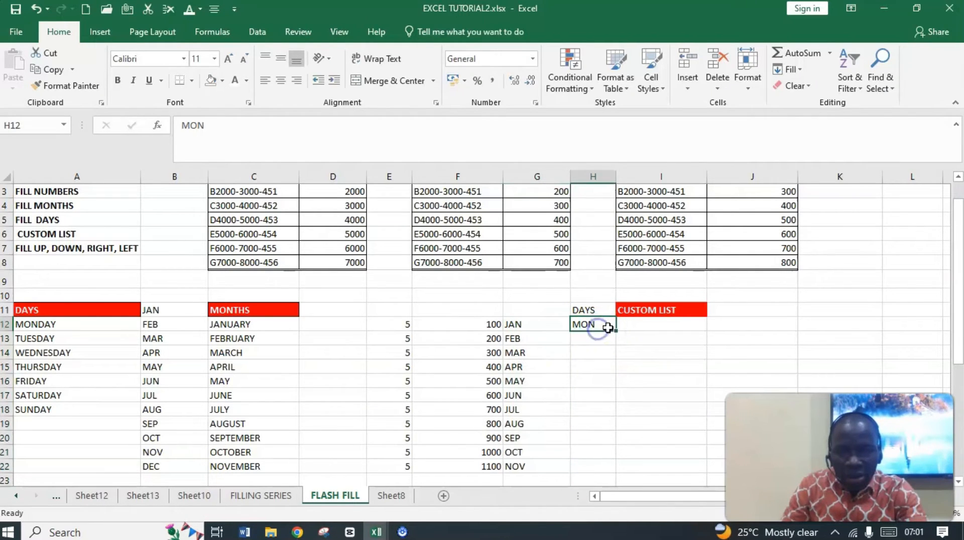
drag(619, 333, 619, 472)
scroll(599, 401, down, 1)
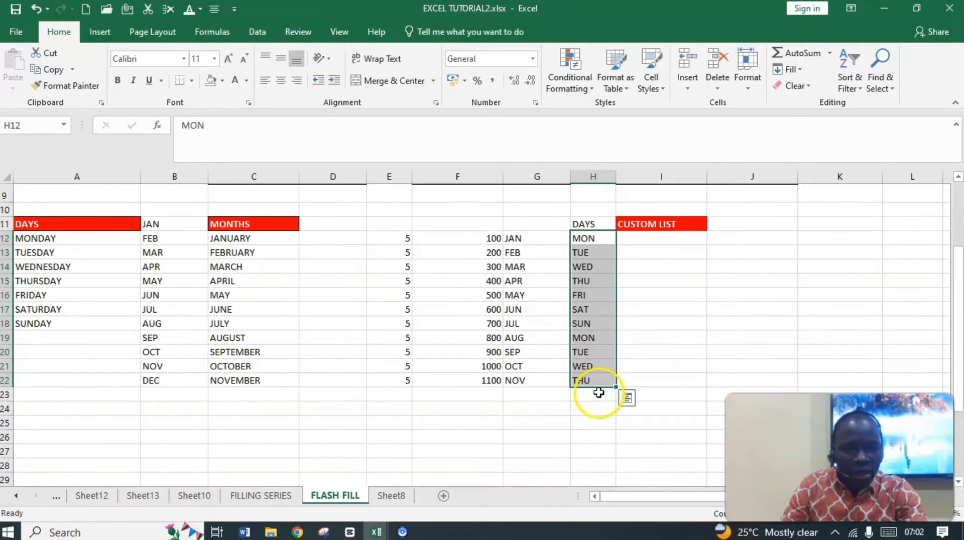
Select I12 under the CUSTOM LIST heading and open the custom lists editor from the advanced Excel options
scroll(599, 401, up, 3)
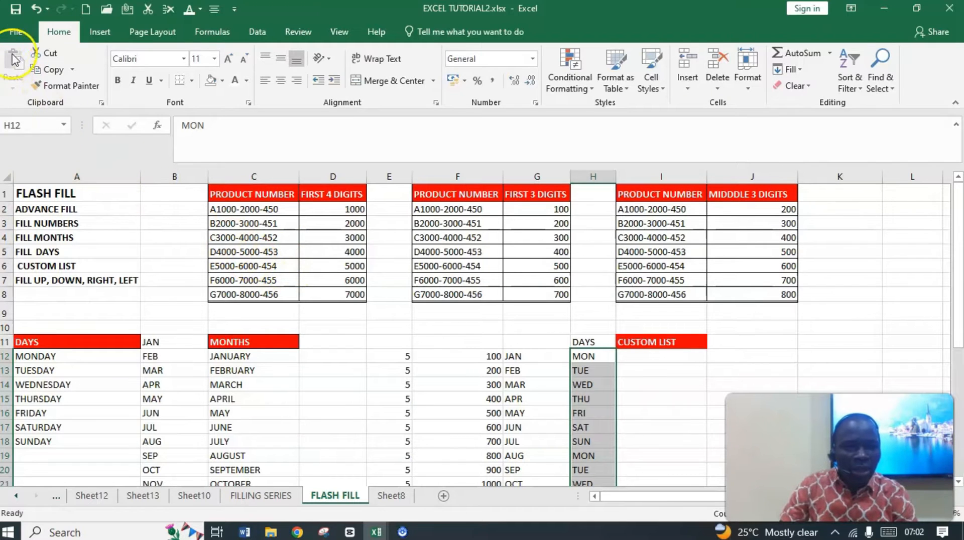
click(662, 356)
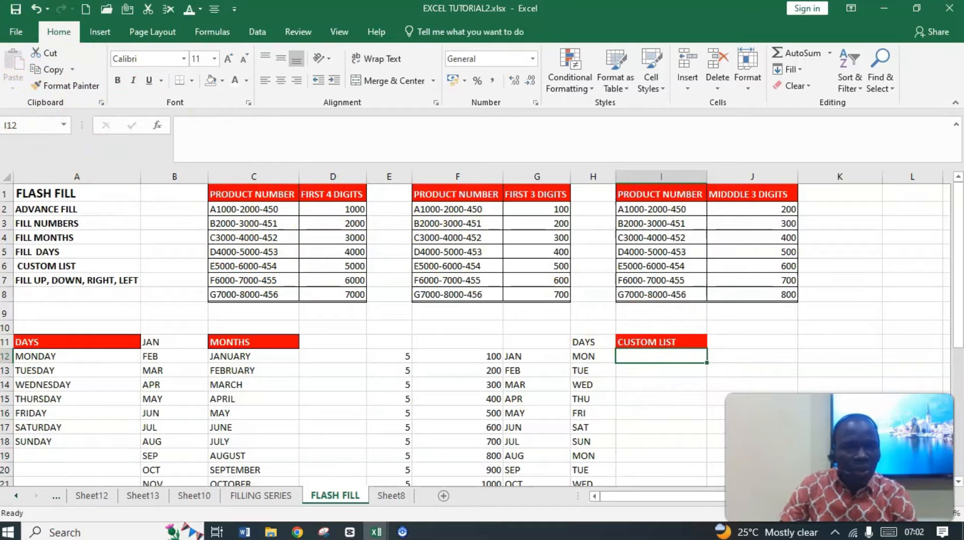
click(19, 31)
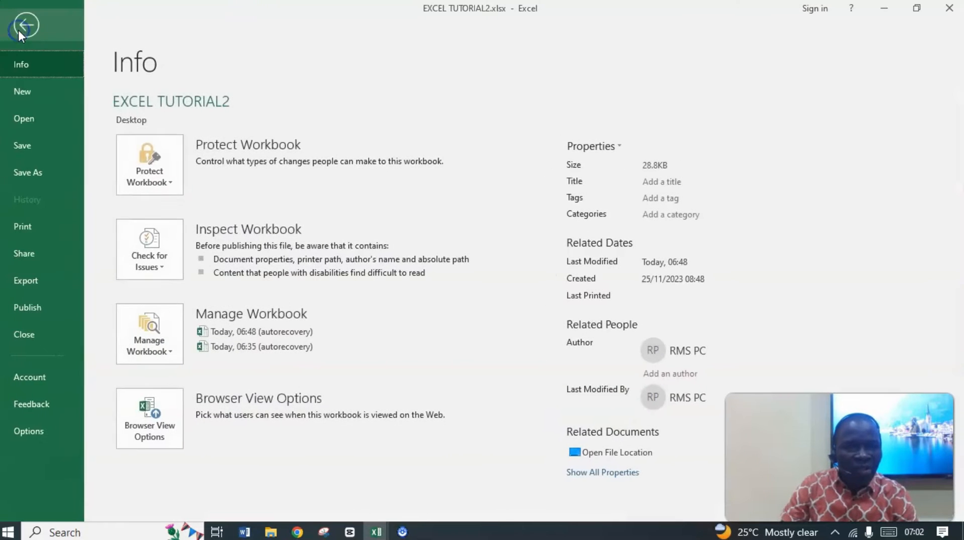
click(32, 430)
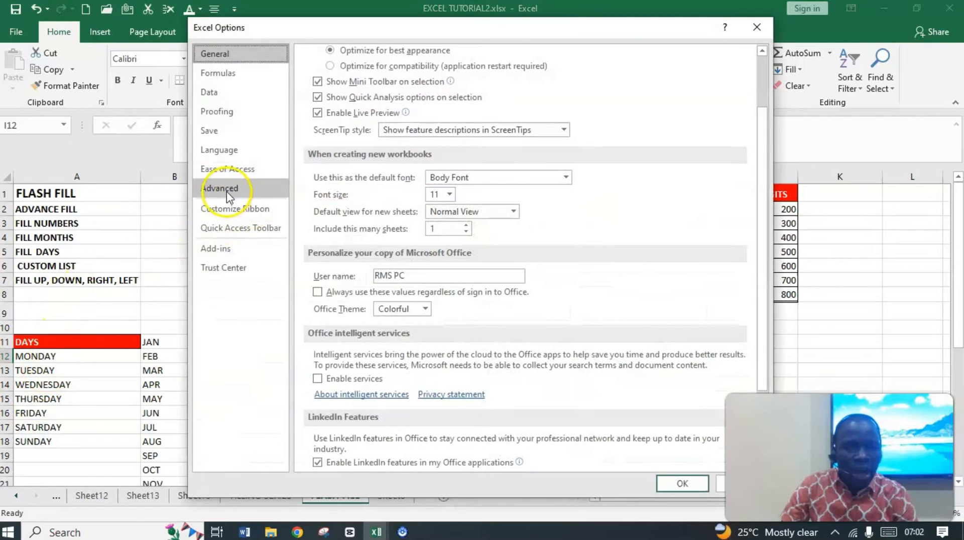
click(221, 188)
scroll(610, 190, down, 3)
scroll(623, 203, down, 10)
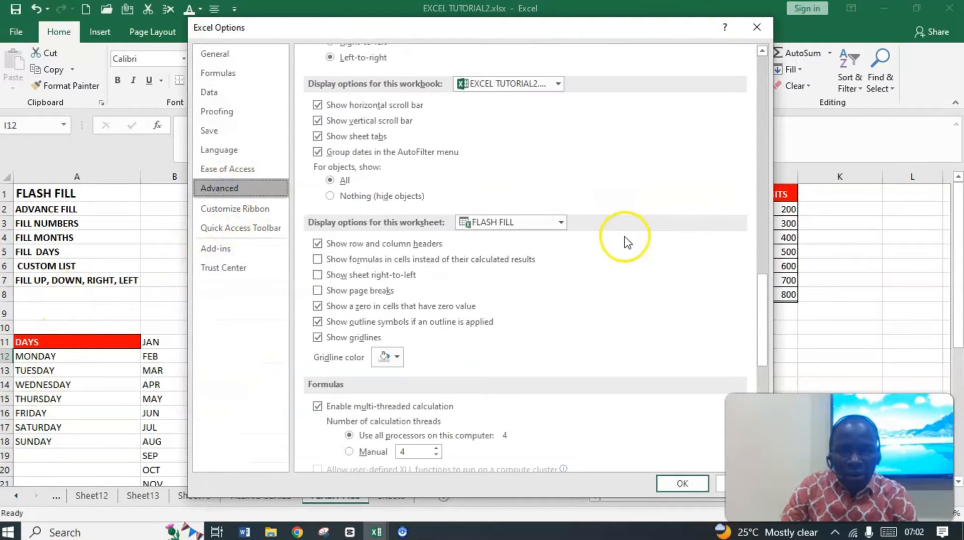
scroll(624, 236, down, 5)
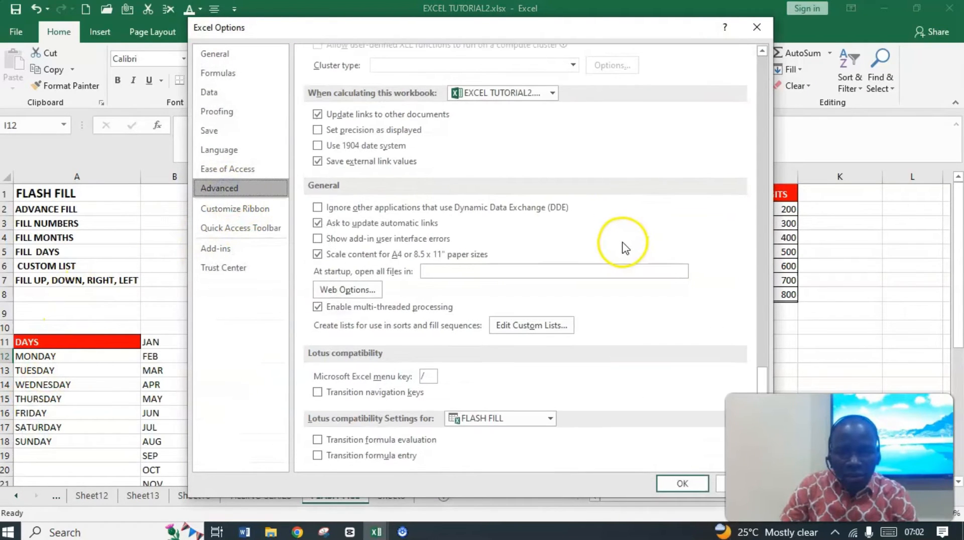
click(545, 327)
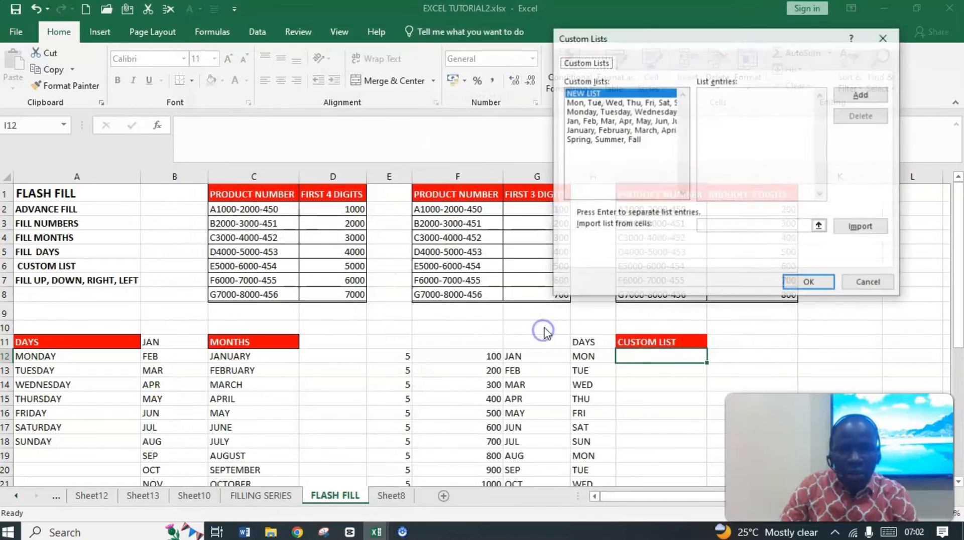
Enter eight comma-separated first names in capitals as the entries of a new custom list and add it to the custom lists
click(718, 105)
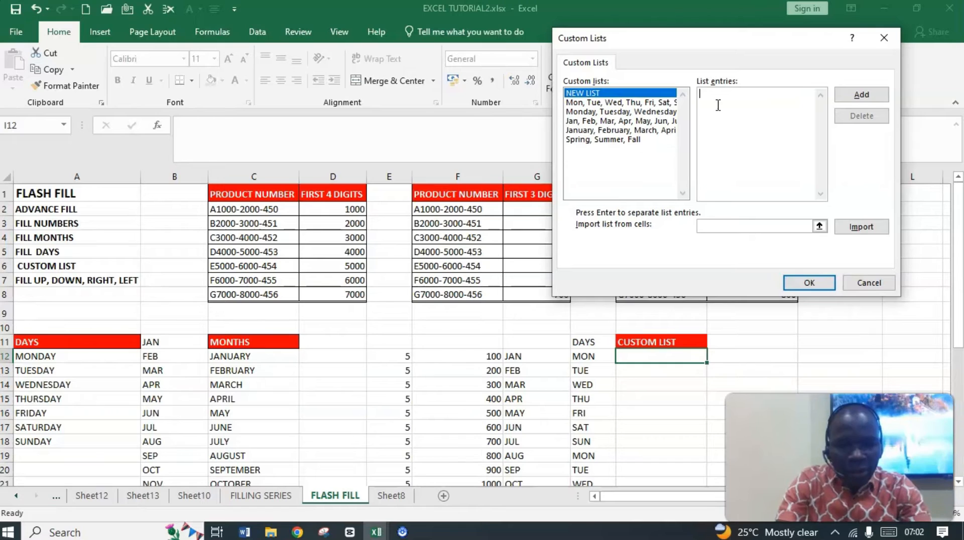
text(JAMES)
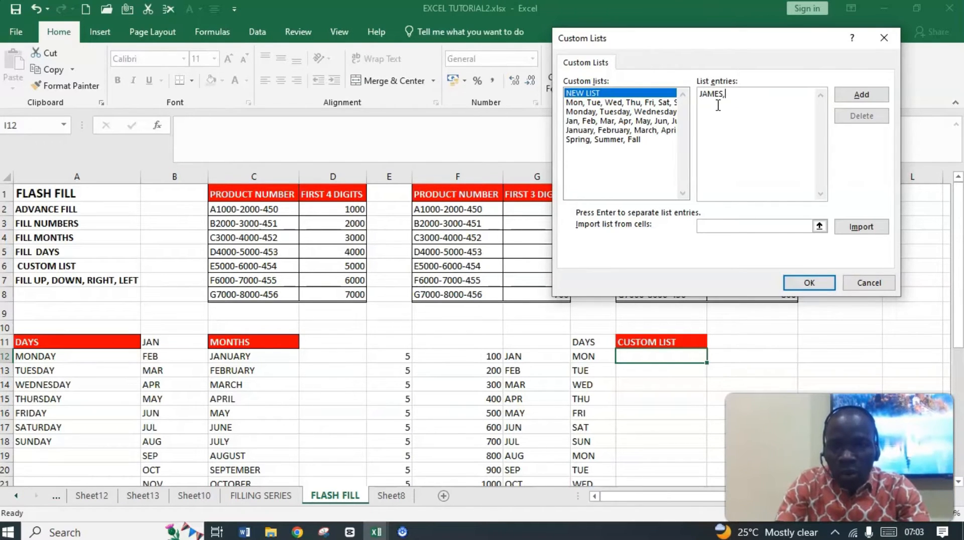
text(,J)
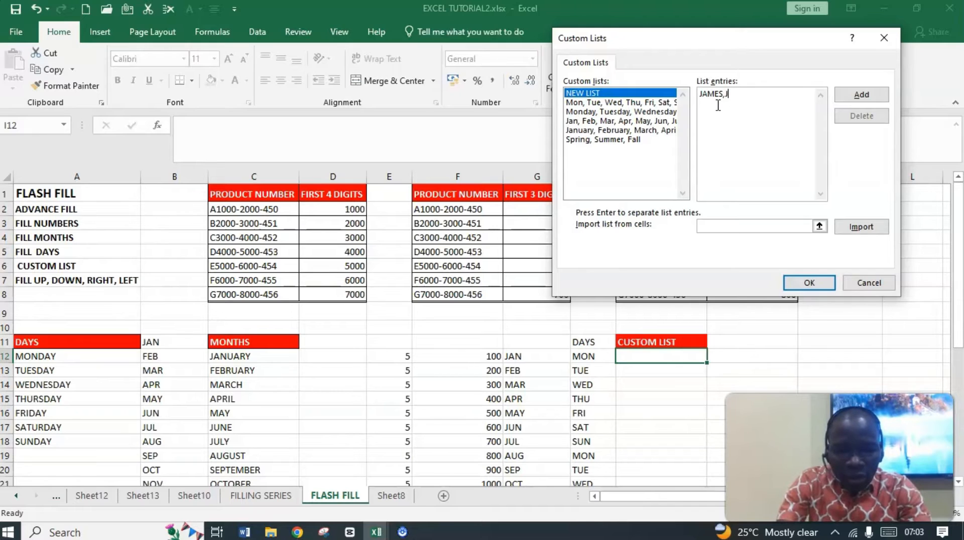
text(OHN)
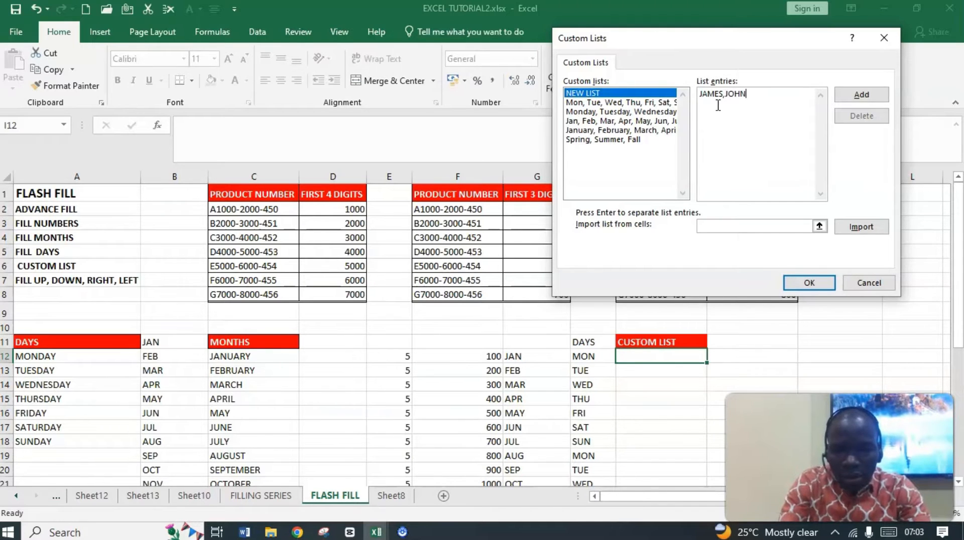
text(,)
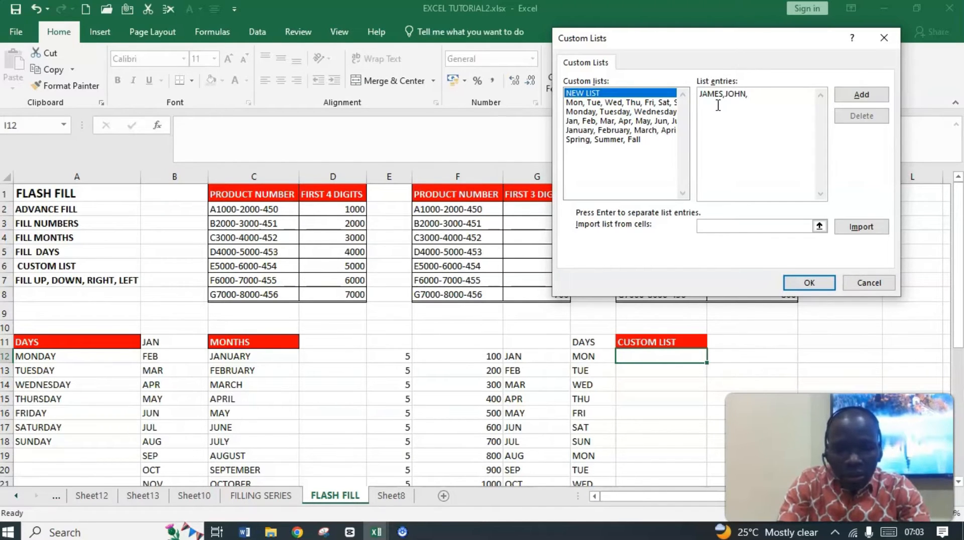
text(GABR)
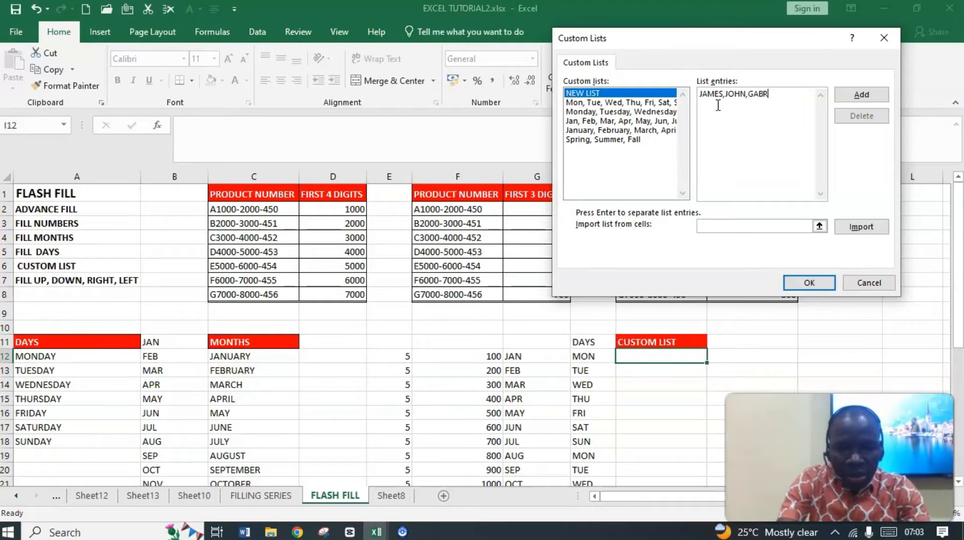
text(IEL)
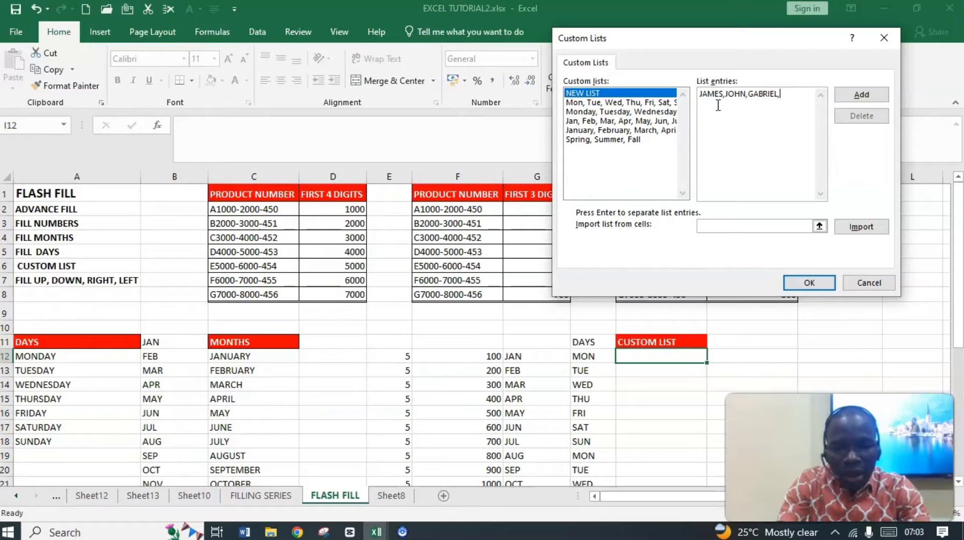
text(,VICTOR)
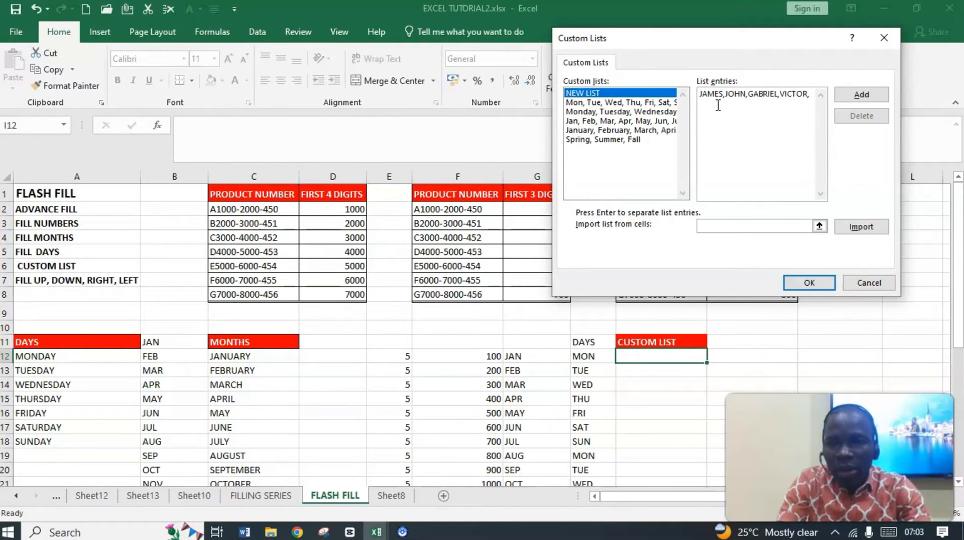
text(,)
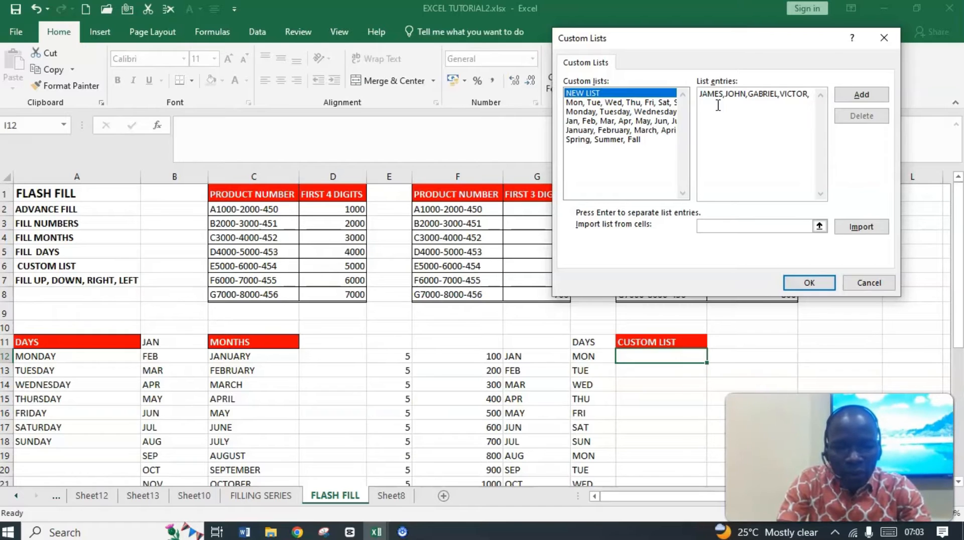
text(J)
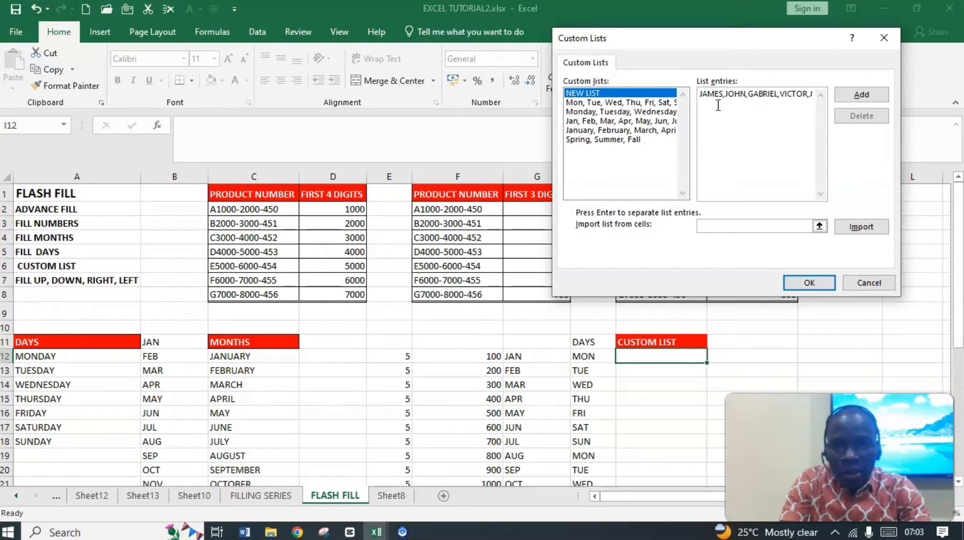
text(OSHUA)
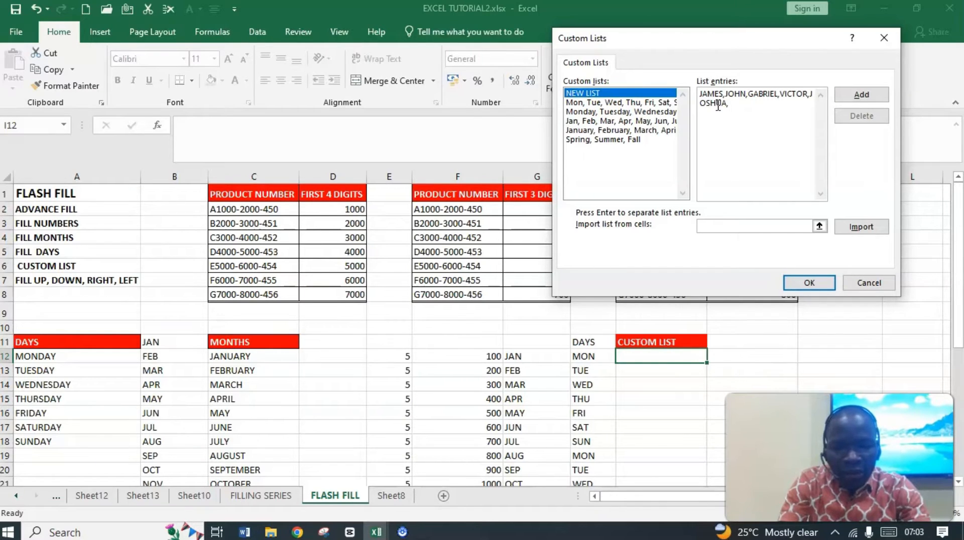
text(,ISRA)
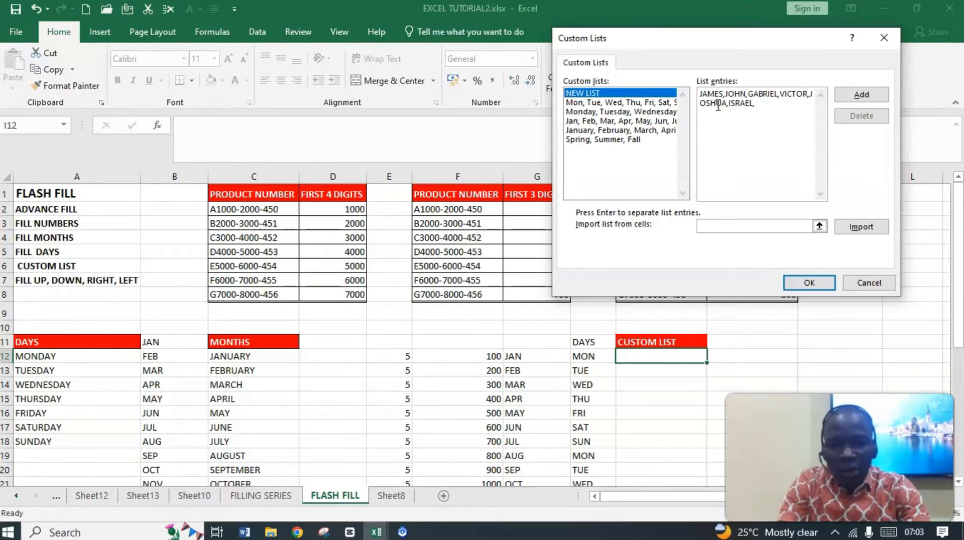
text(EL,)
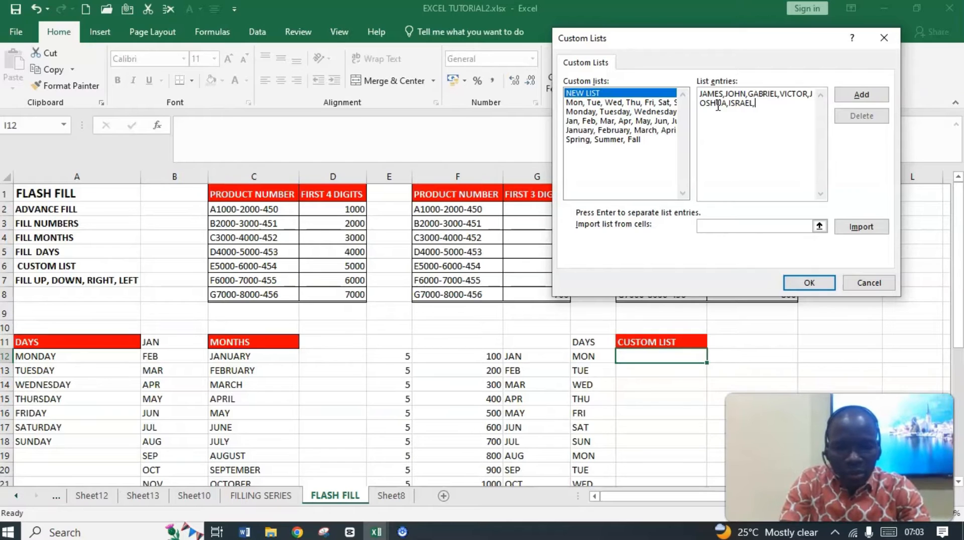
text(PAu)
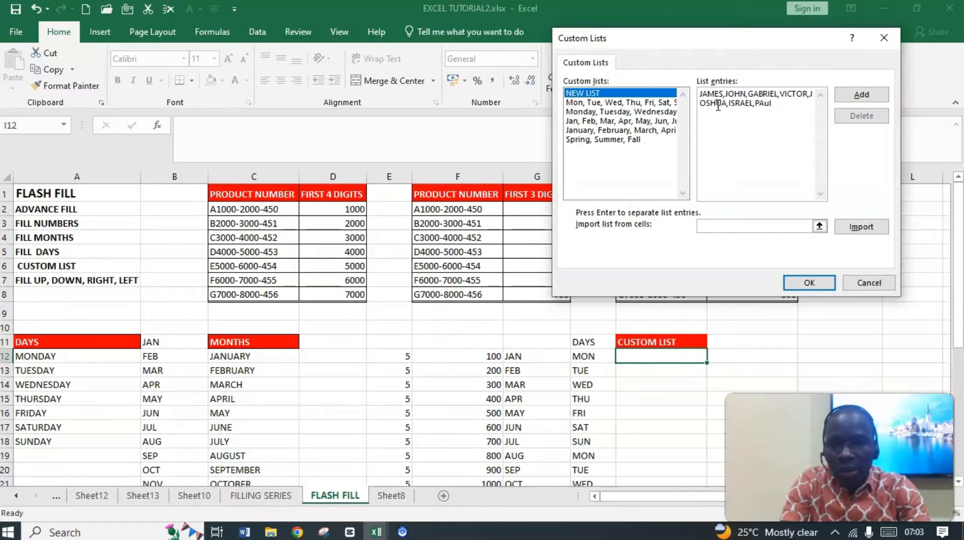
key(BackSpace)
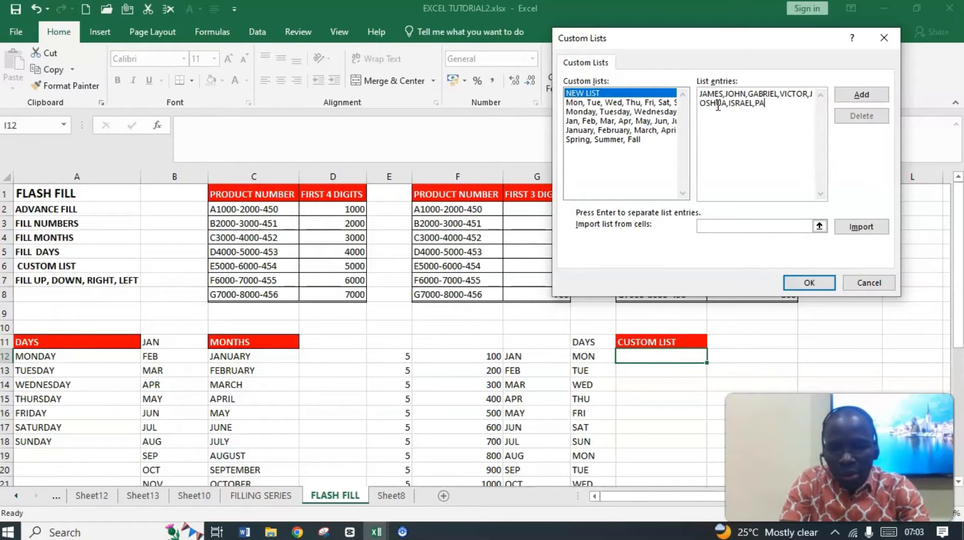
text(UL)
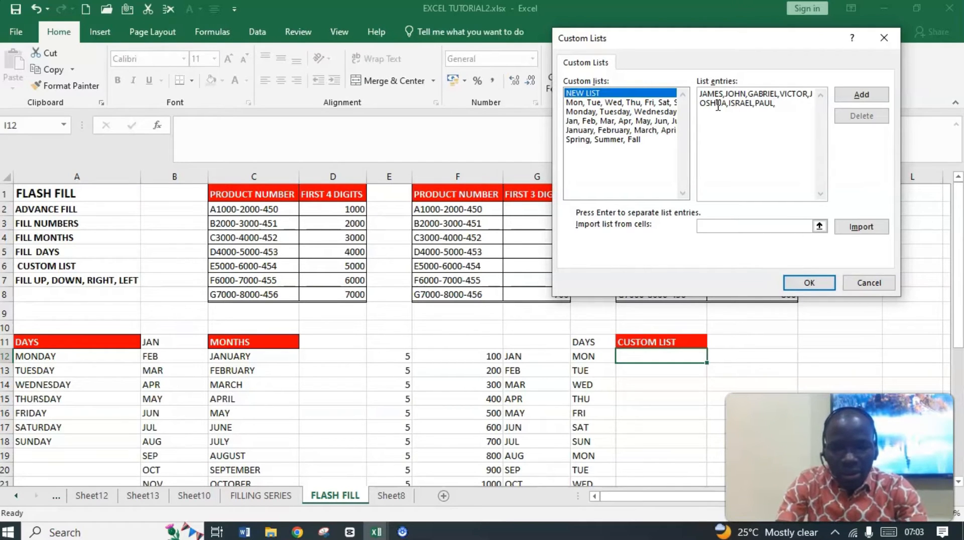
text(,M)
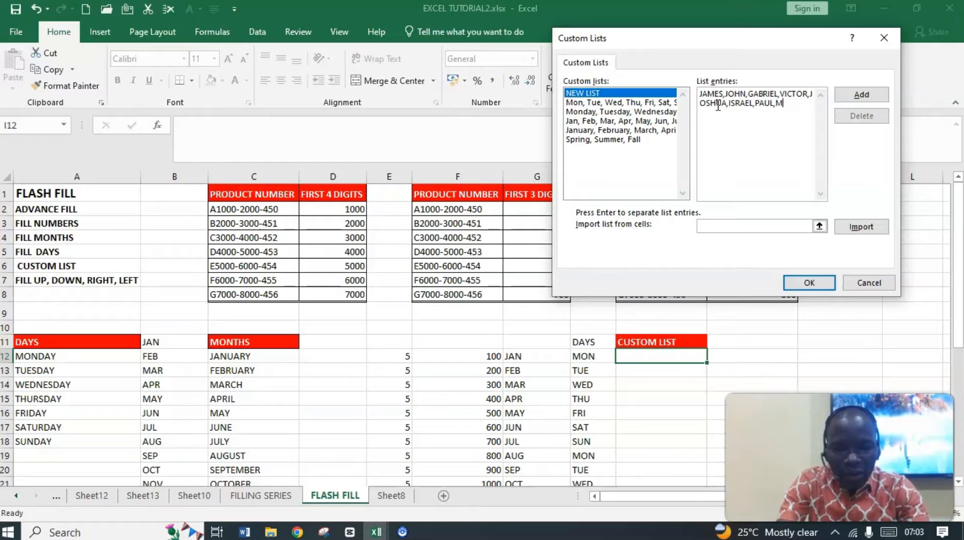
text(ARY,)
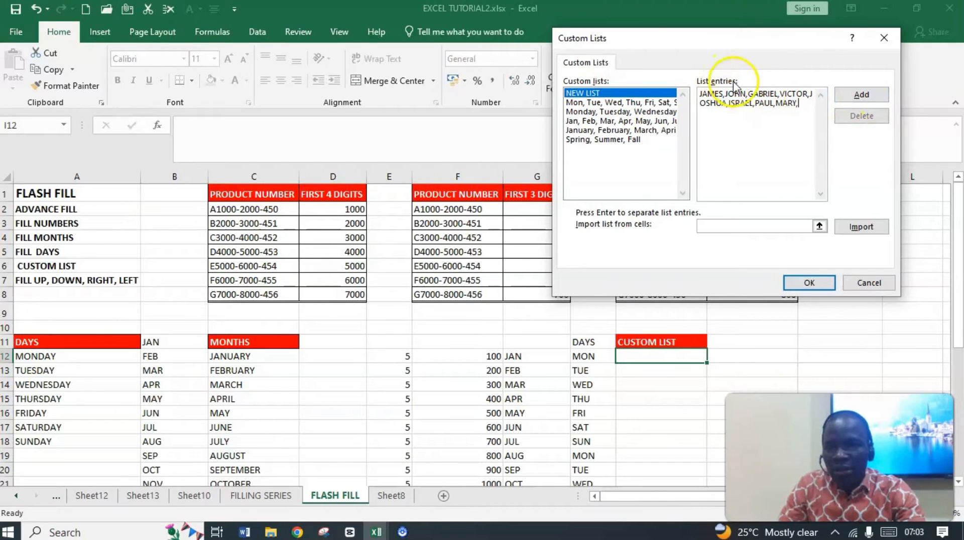
click(871, 99)
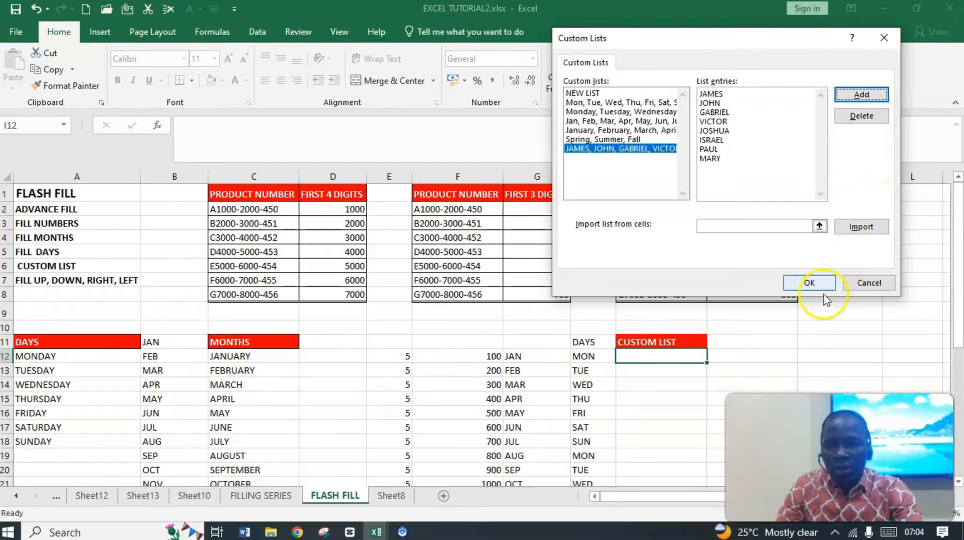
Accept the new custom list and the options, and fill I12 down to I19 with its names, starting from the list's first entry
click(809, 283)
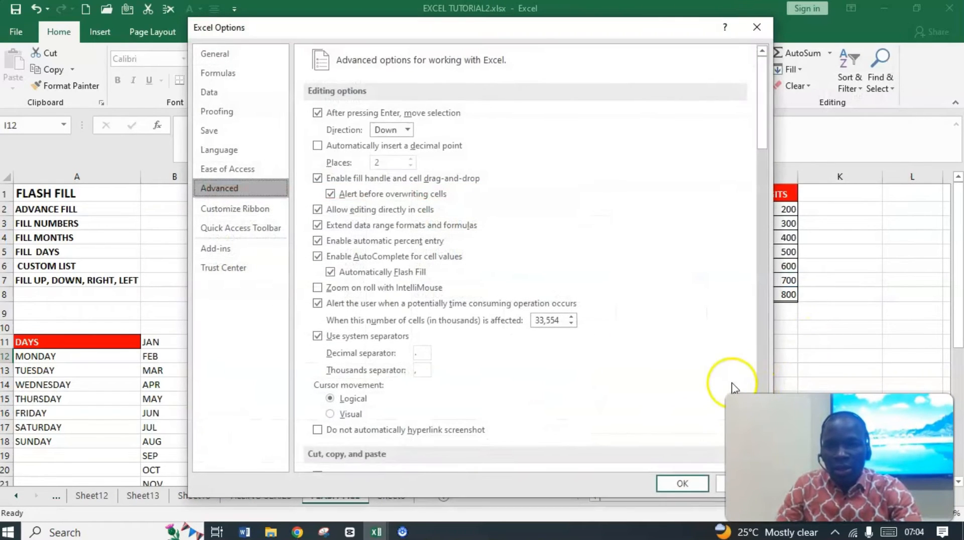
click(681, 483)
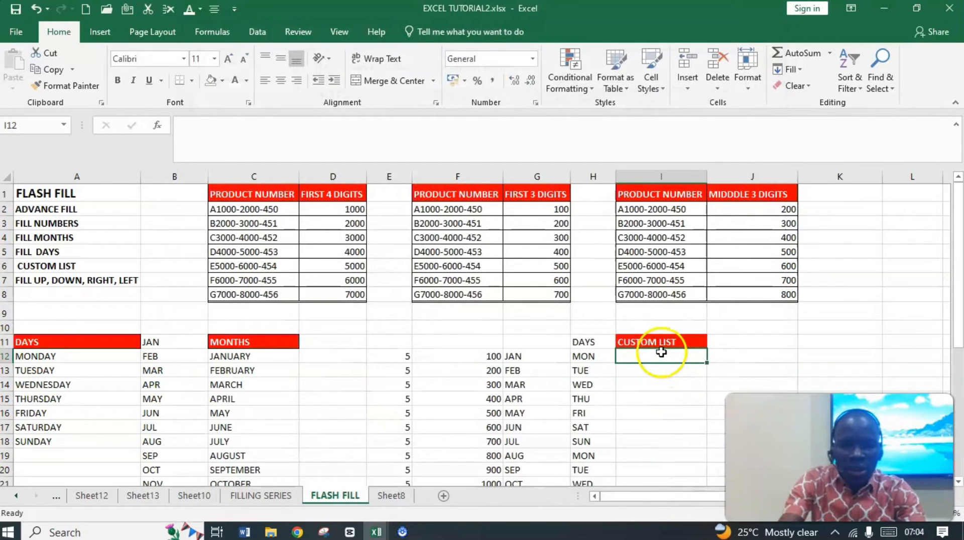
text(JAMES)
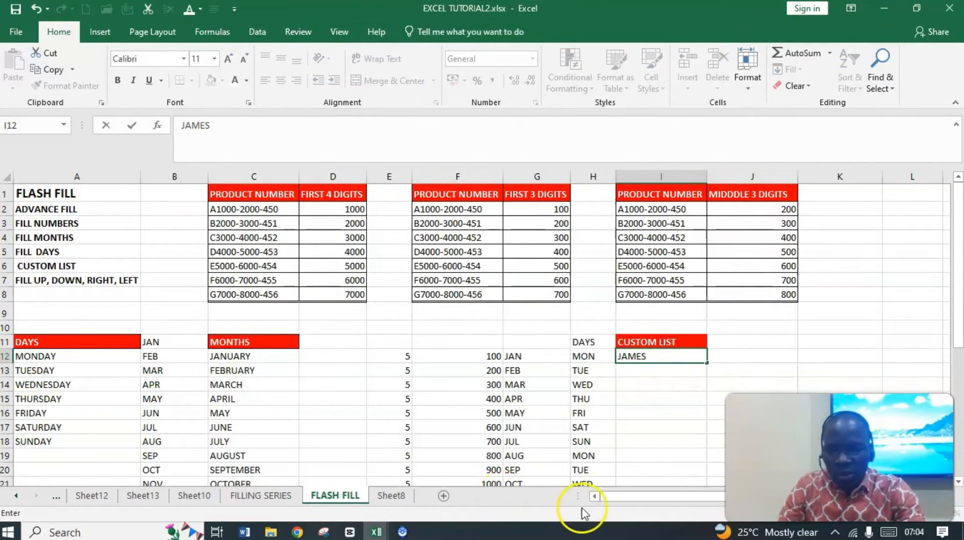
click(660, 371)
click(663, 357)
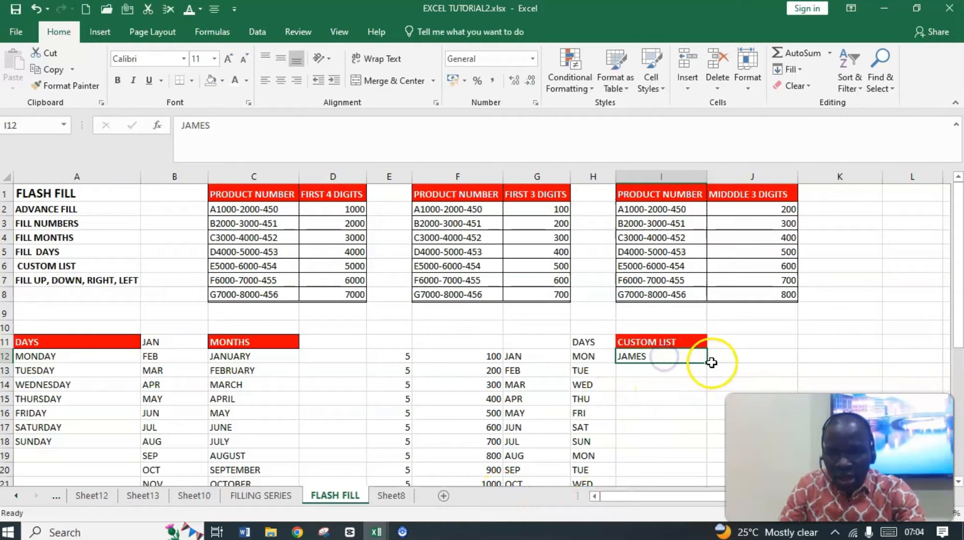
drag(711, 362, 693, 423)
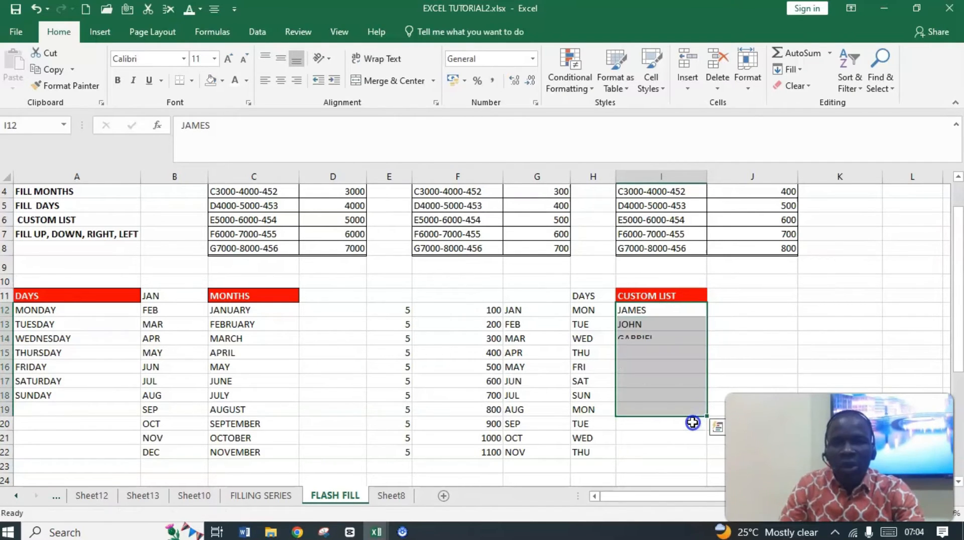
scroll(680, 404, down, 3)
scroll(682, 408, up, 4)
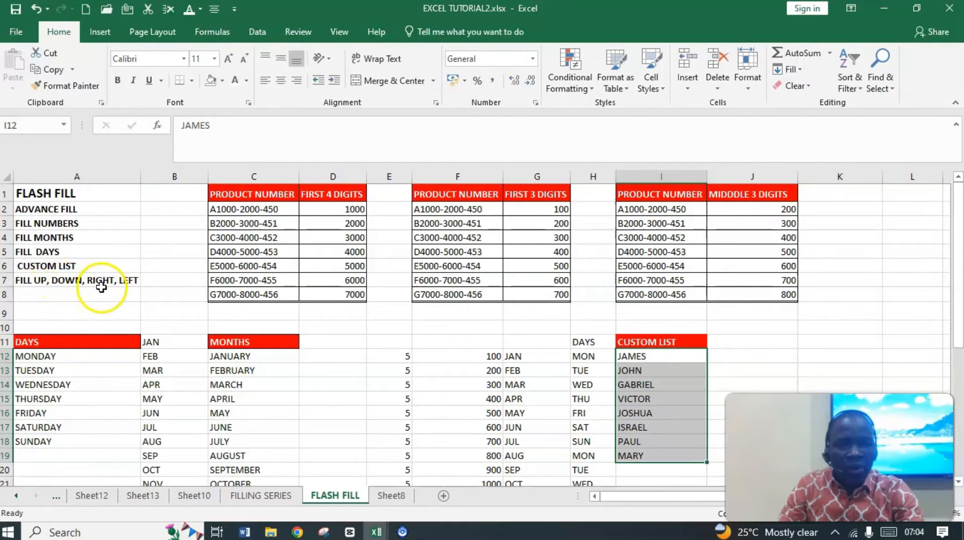
scroll(143, 282, down, 4)
click(135, 387)
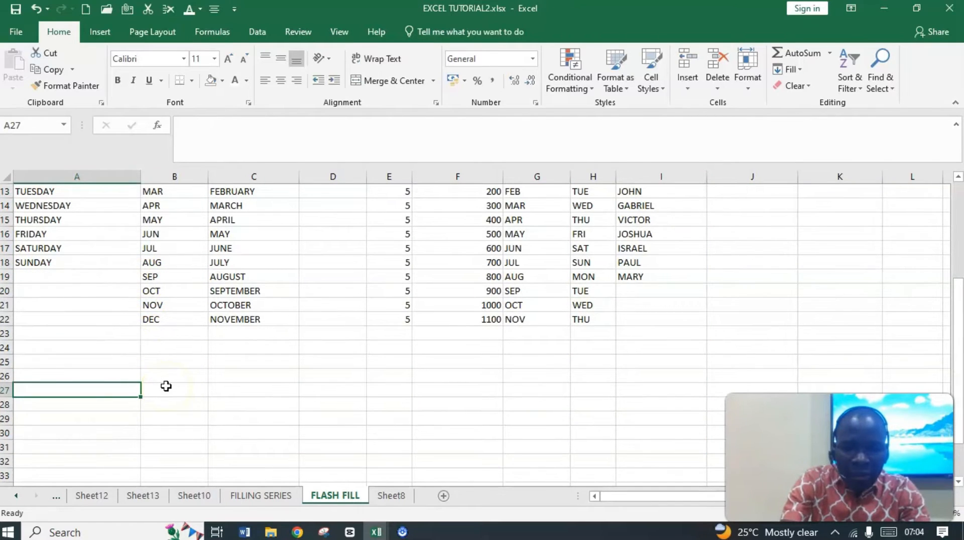
text(MO)
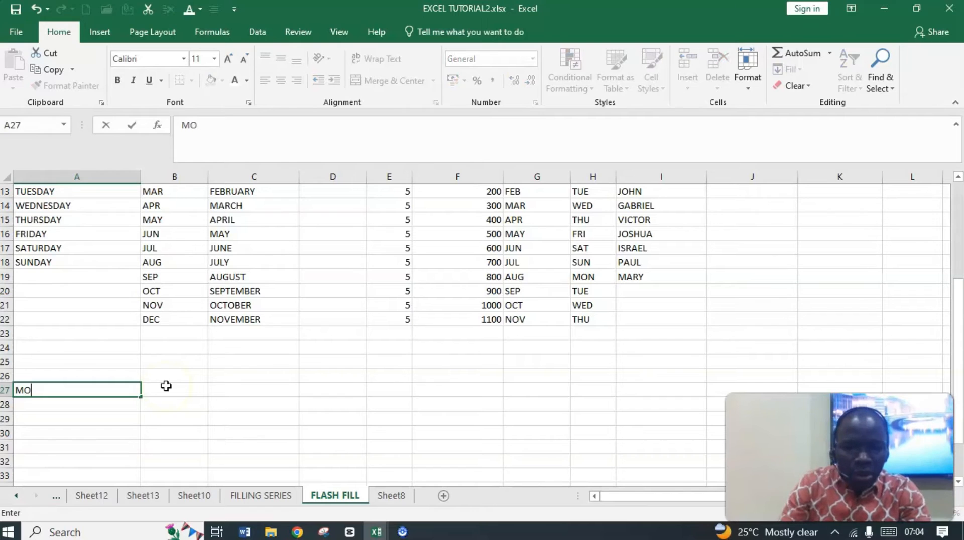
key(Escape)
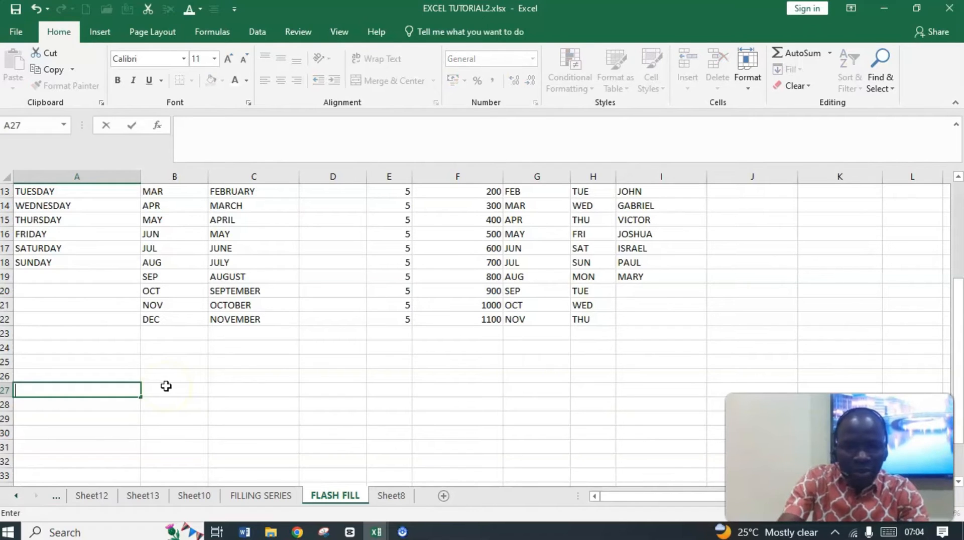
Enter MONDAY in cell E27 below the filled lists
click(387, 388)
text(MO)
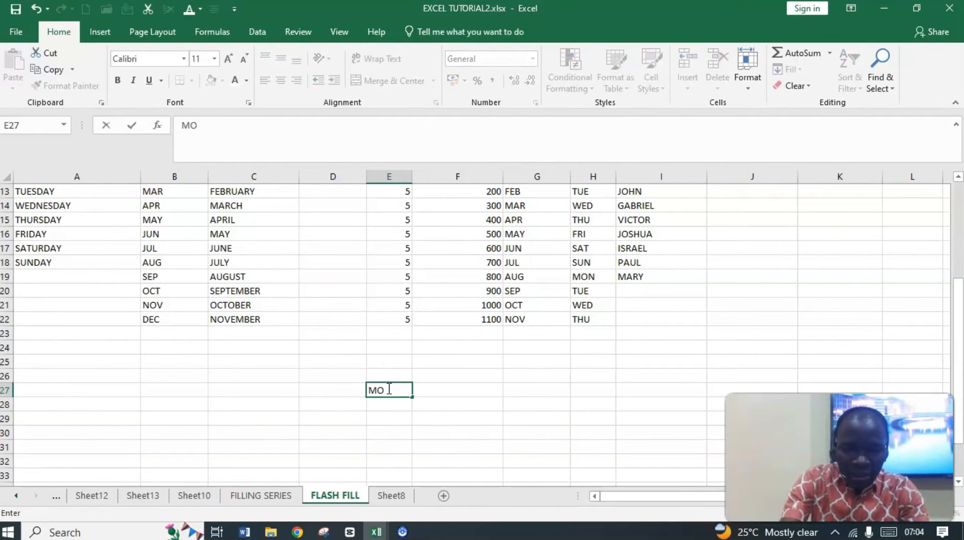
text(NDAY)
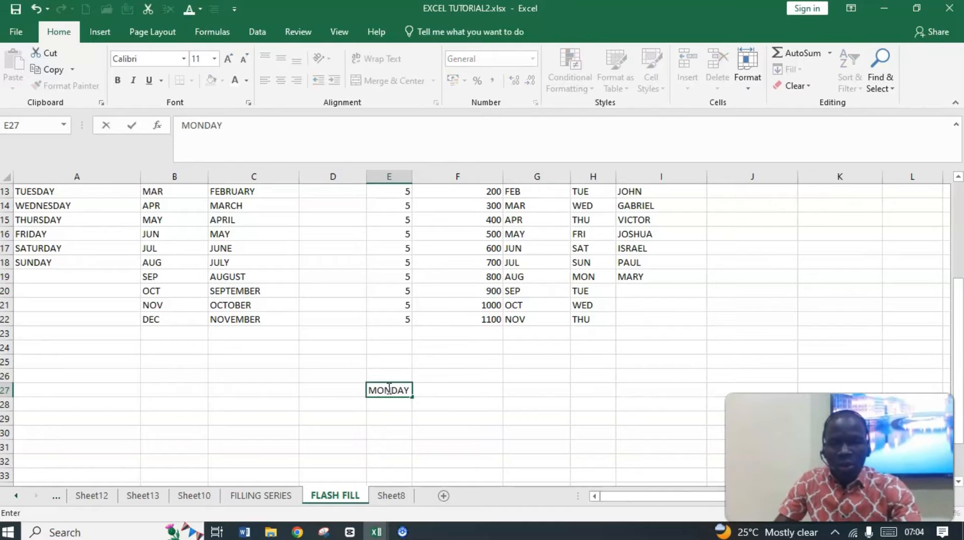
click(435, 384)
click(398, 389)
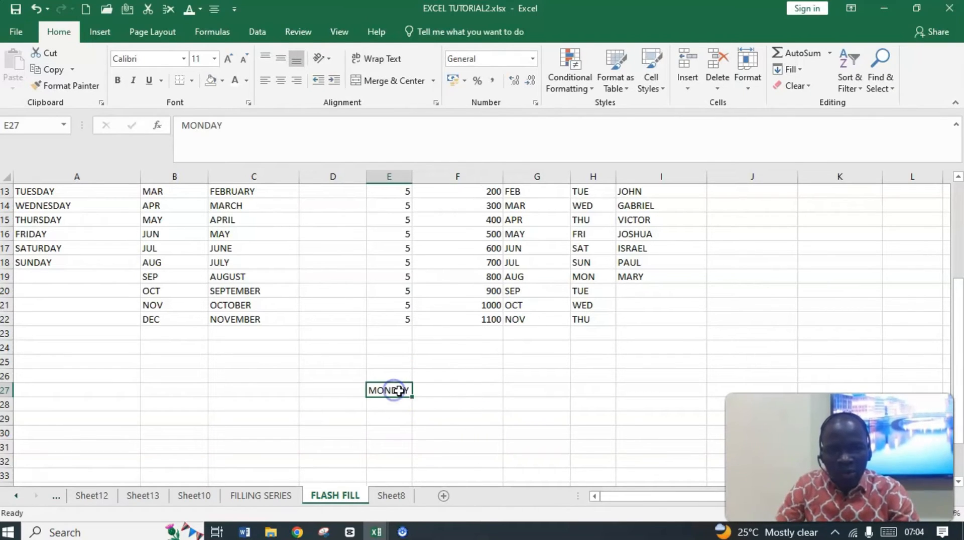
Copy MONDAY from E27 across to I27 with the Fill Right command
drag(403, 391, 621, 387)
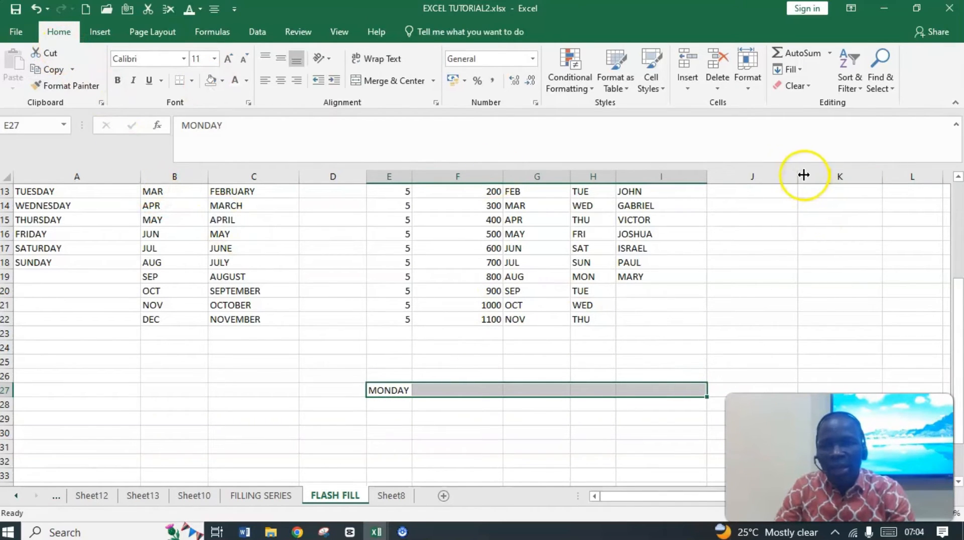
click(801, 70)
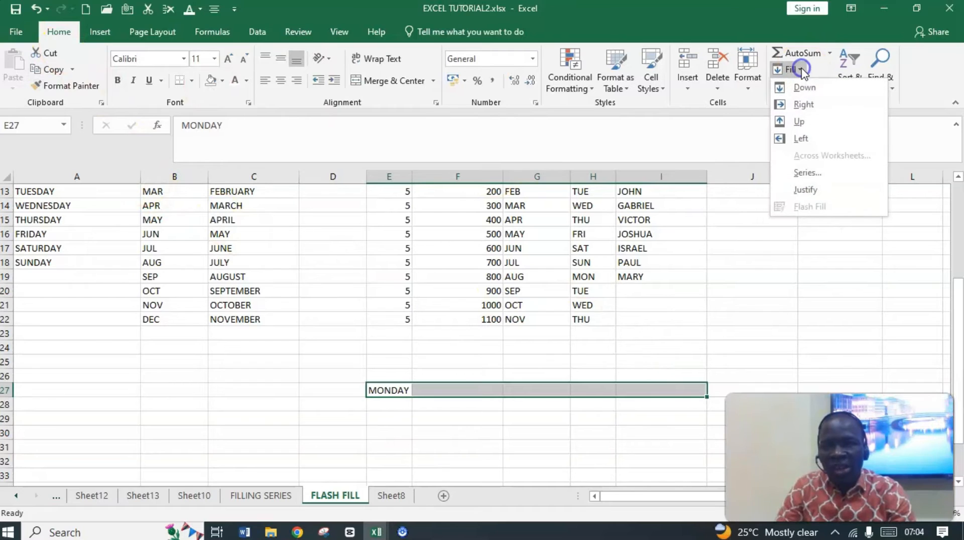
click(803, 104)
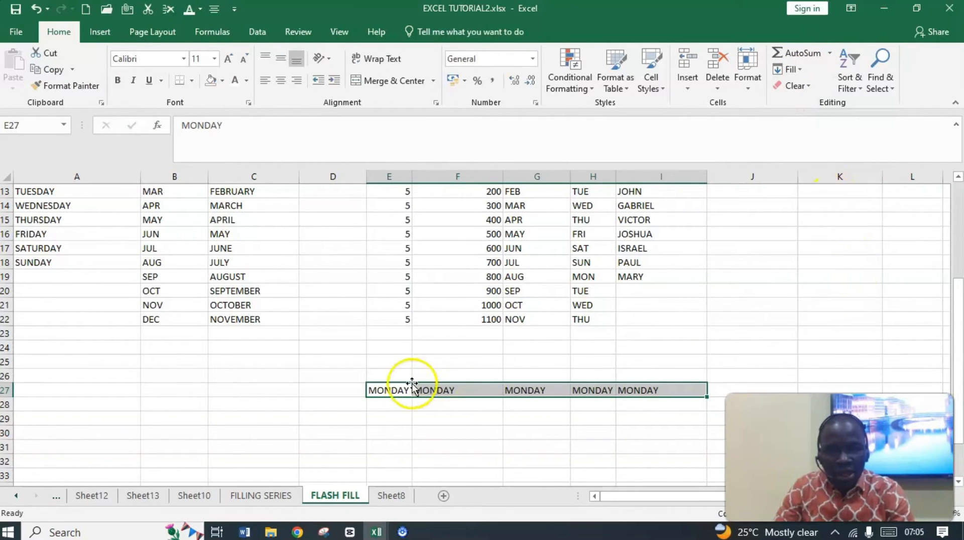
Copy MONDAY from E27 back to A27 with the Fill Left command
click(385, 389)
drag(385, 389, 95, 387)
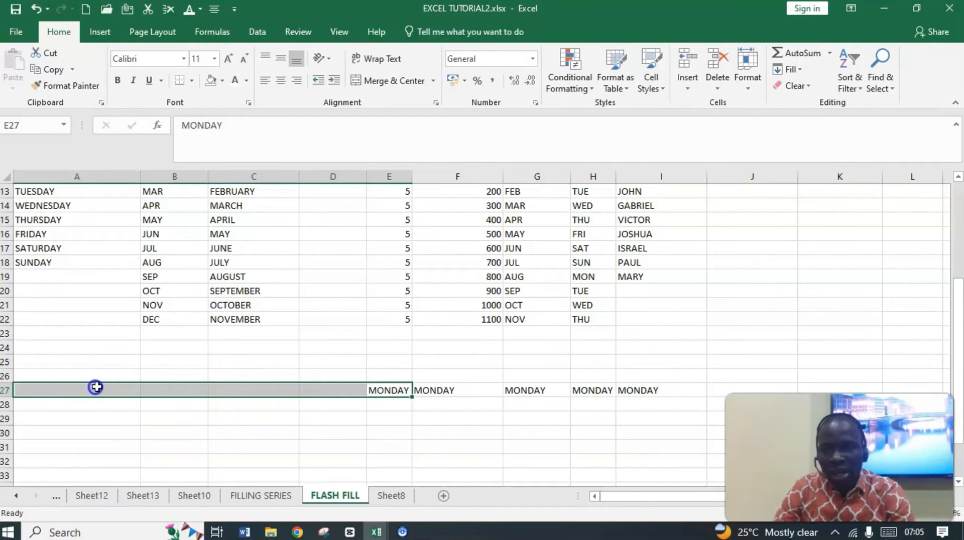
click(800, 76)
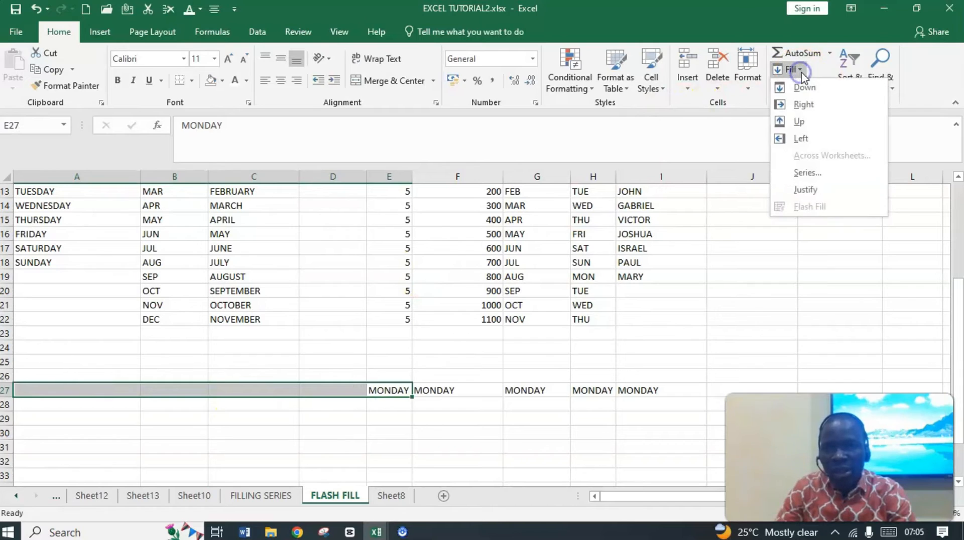
click(808, 143)
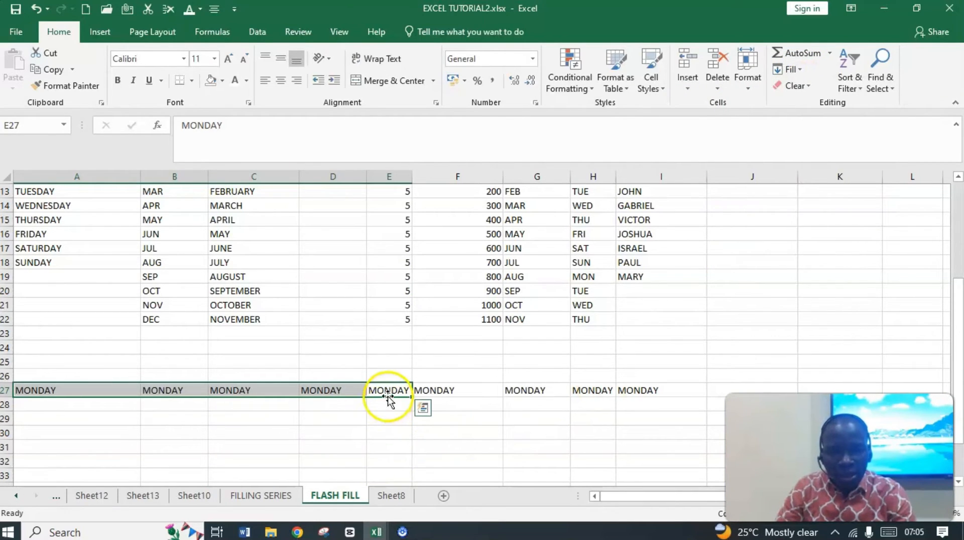
Copy MONDAY from E27 through E35 with the Fill Down command
drag(387, 391, 409, 451)
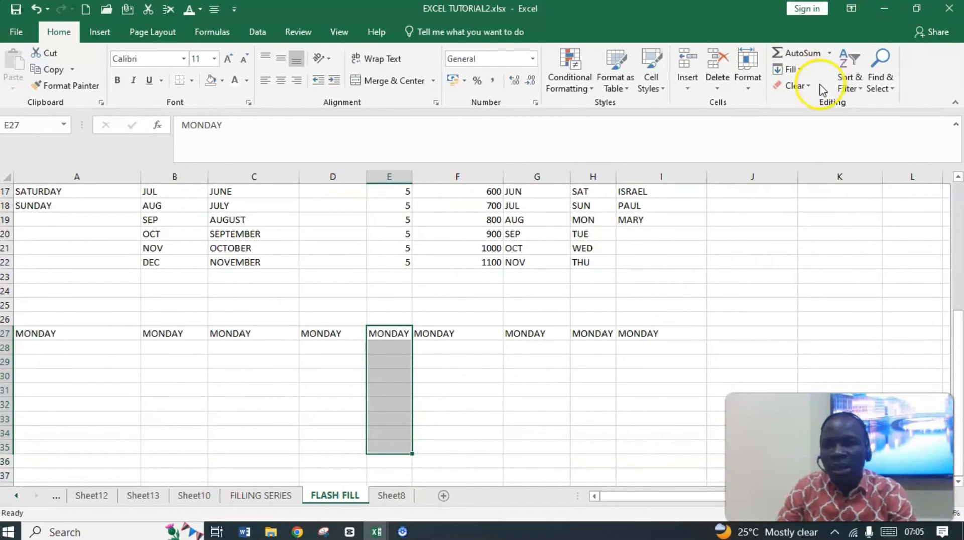
click(796, 70)
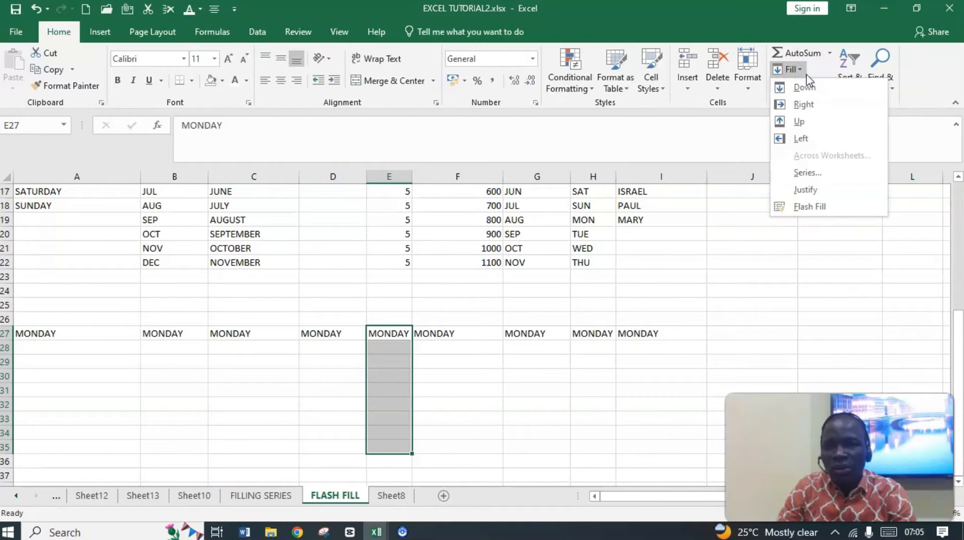
click(810, 94)
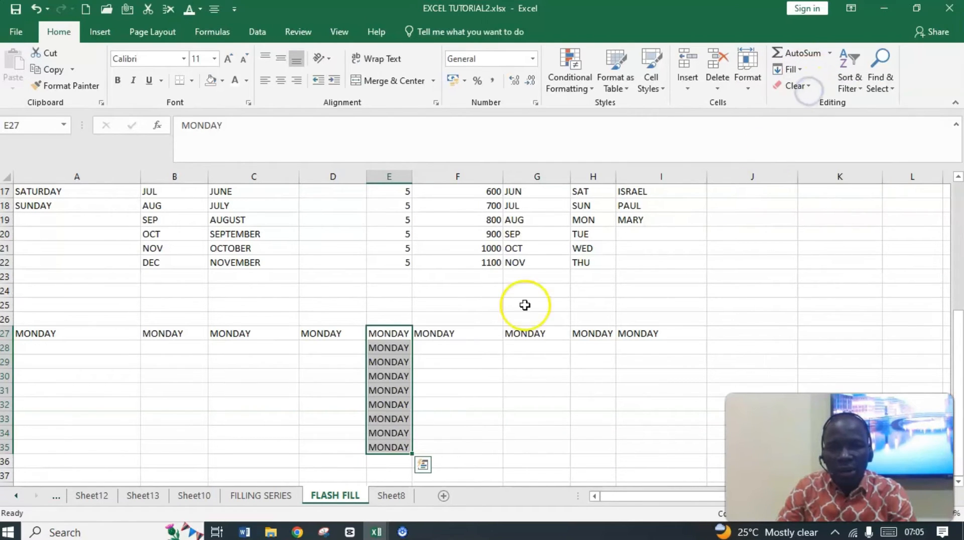
Copy MONDAY from E27 through E24 with the Fill Up command
click(396, 335)
drag(396, 334, 397, 287)
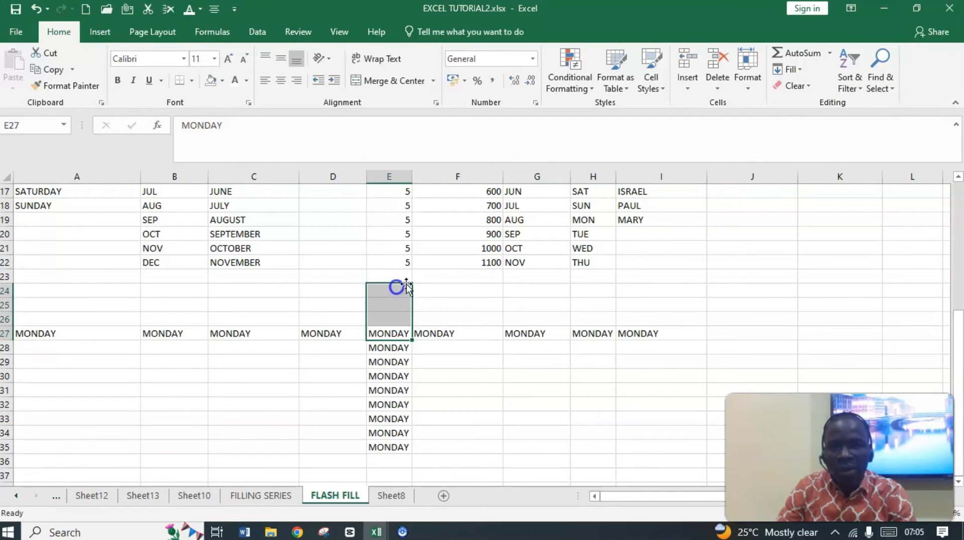
click(800, 69)
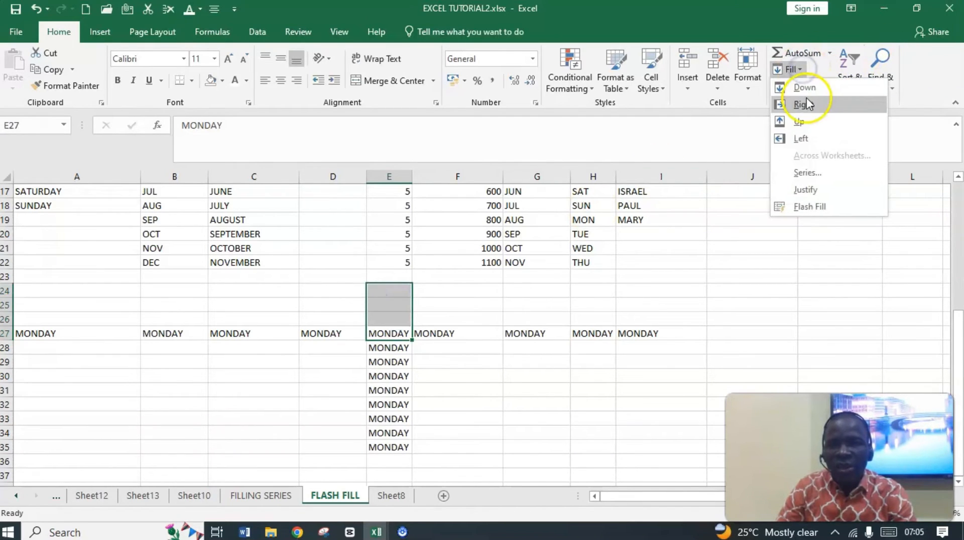
click(804, 121)
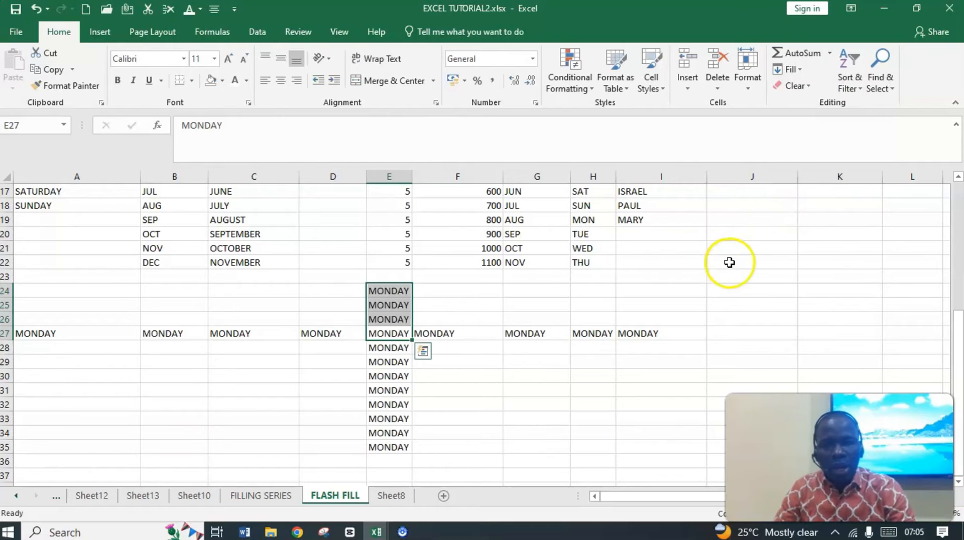
scroll(732, 264, up, 4)
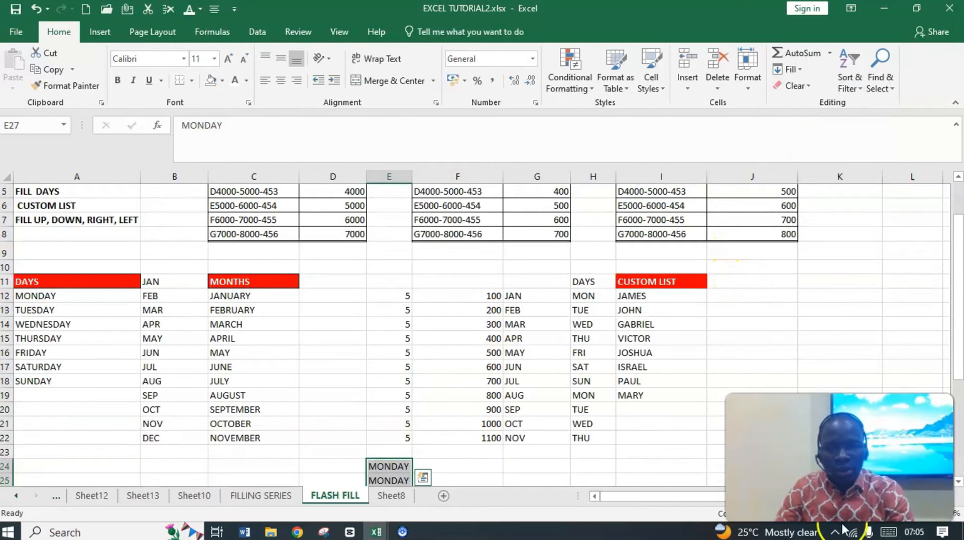
scroll(544, 306, up, 2)
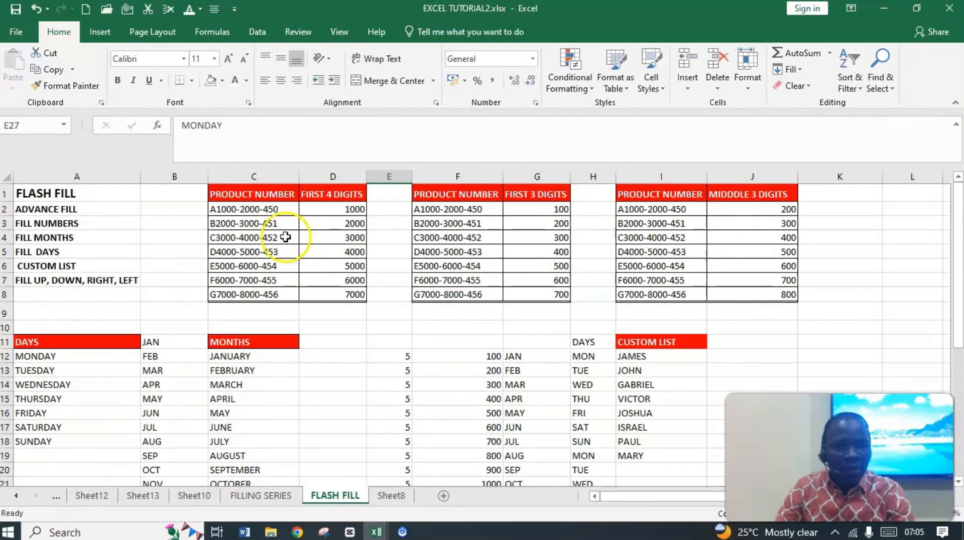